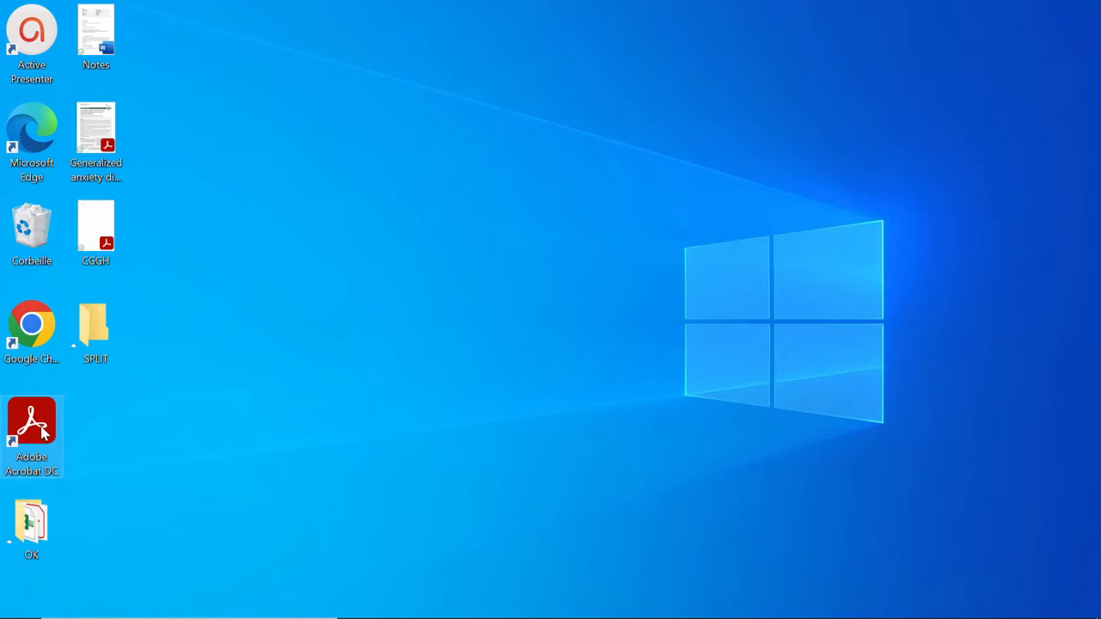
# Step: Open the desktop PDF "Generalized anxiety disorder in primary" with Adobe Acrobat DC
pyautogui.doubleClick(43, 434)
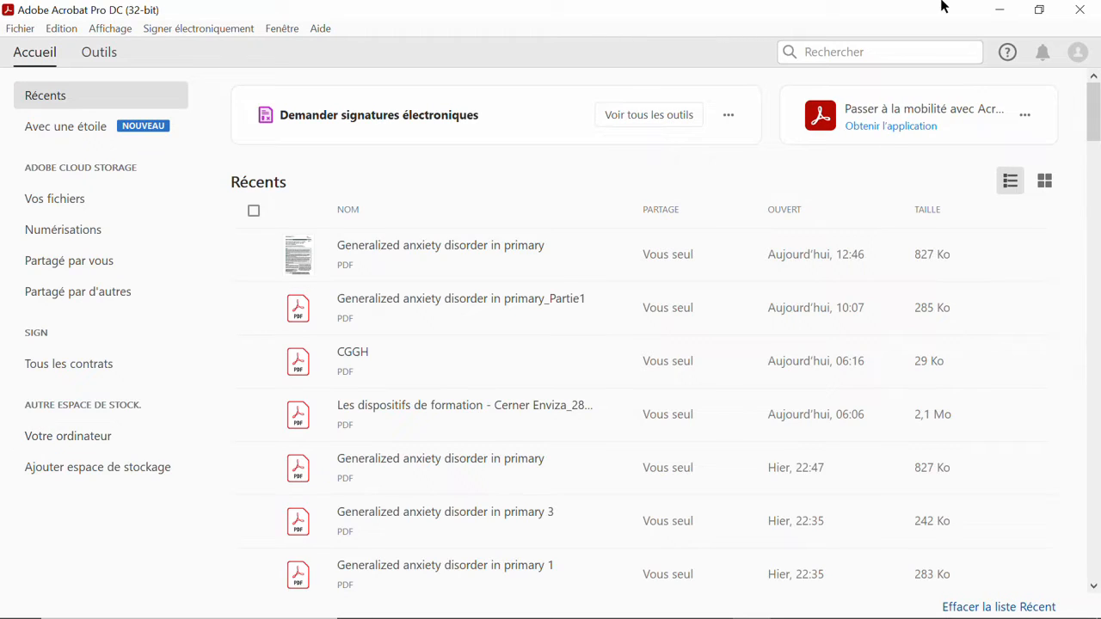
pyautogui.click(1085, 13)
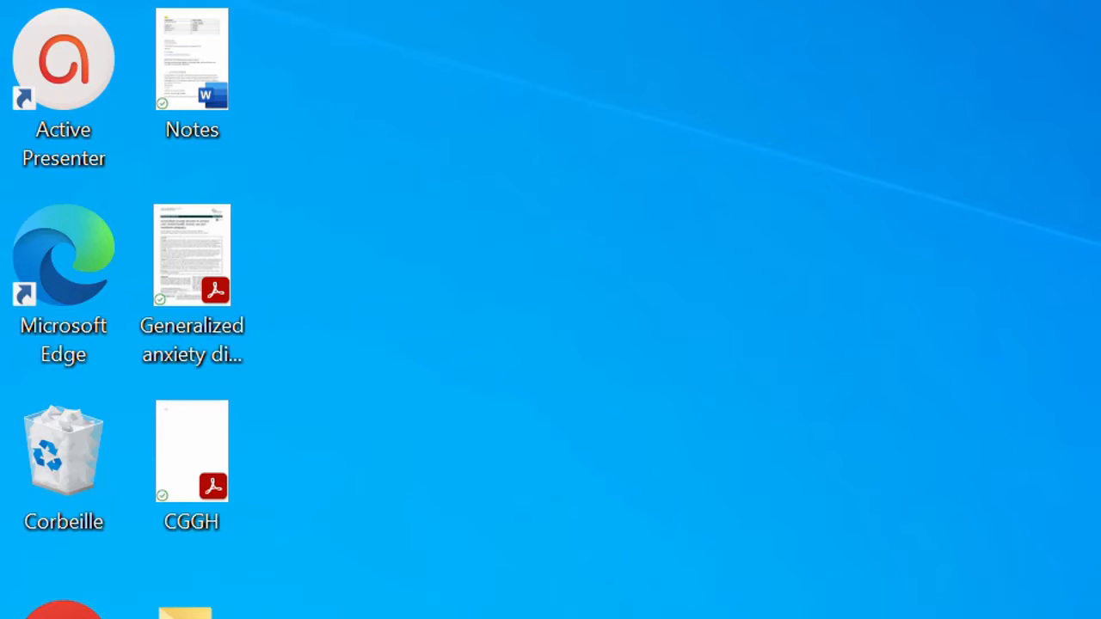
pyautogui.rightClick(196, 247)
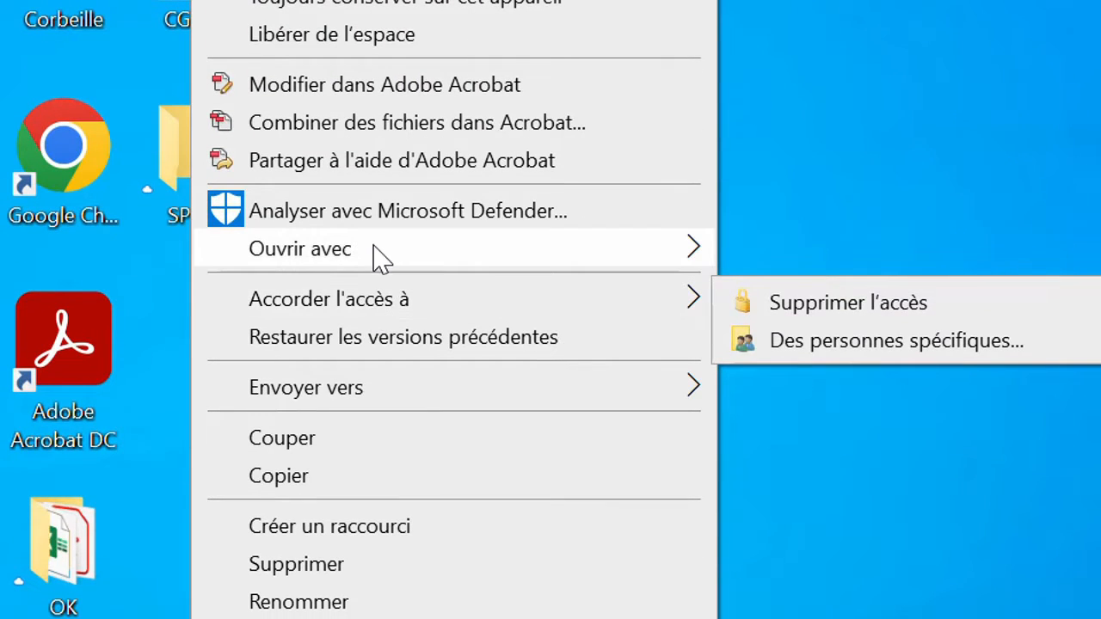
pyautogui.moveTo(373, 244)
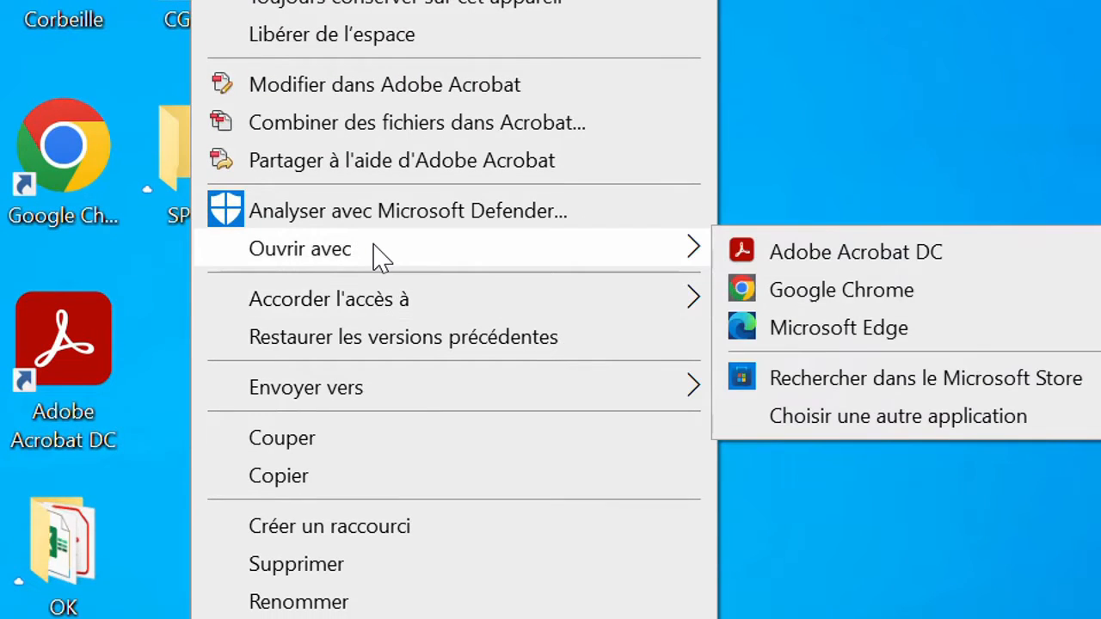
pyautogui.click(792, 257)
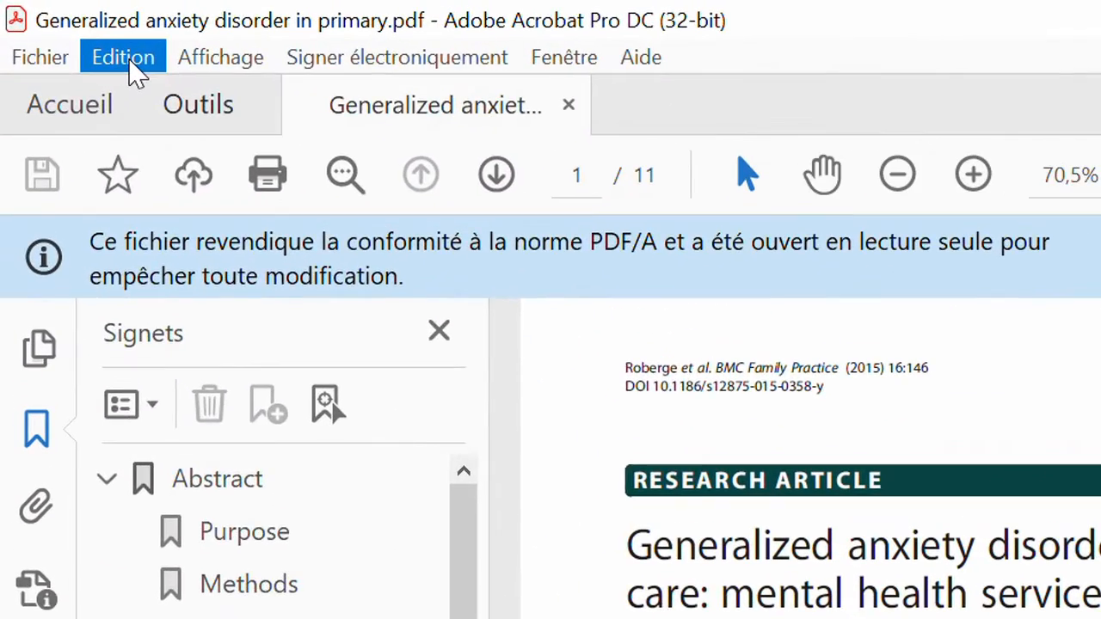
# Step: Open Acrobat's preferences and show the Langue category
pyautogui.click(123, 58)
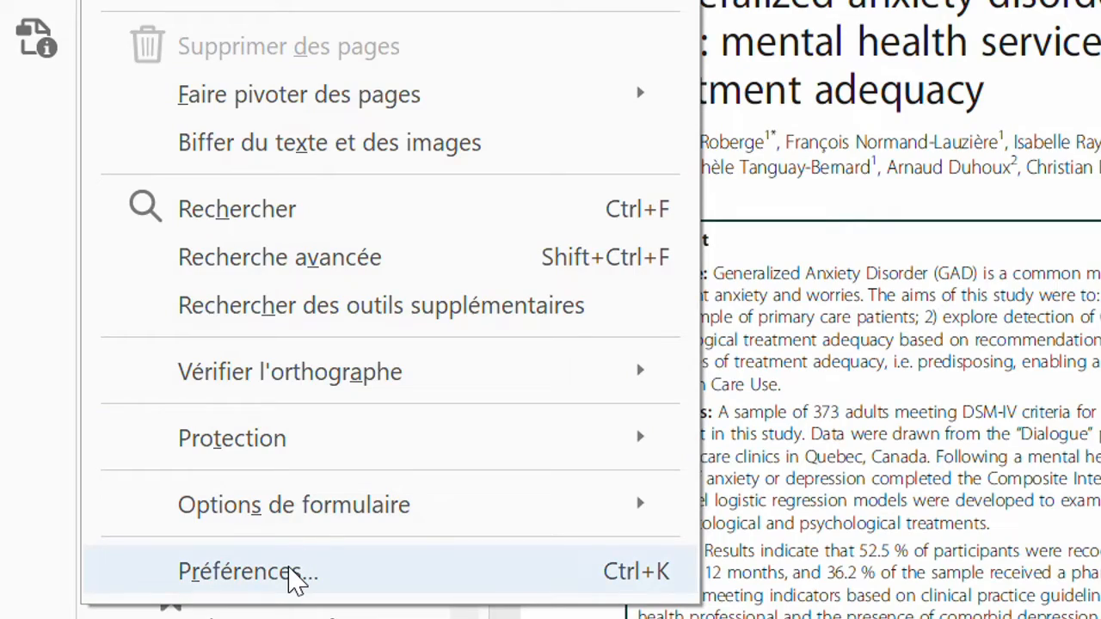
pyautogui.click(293, 572)
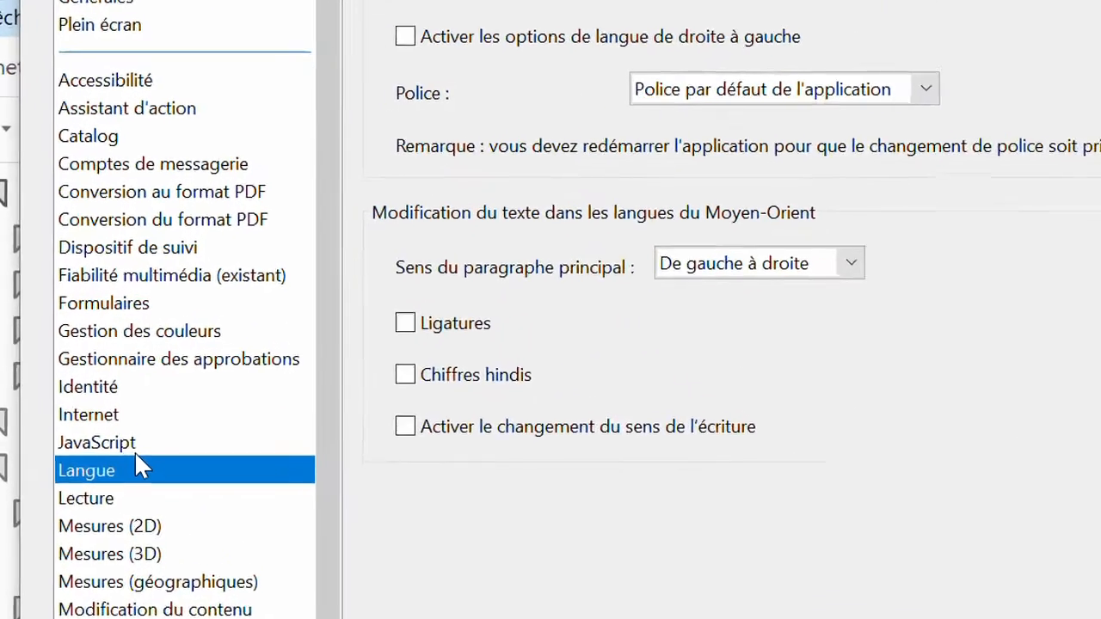
pyautogui.click(134, 451)
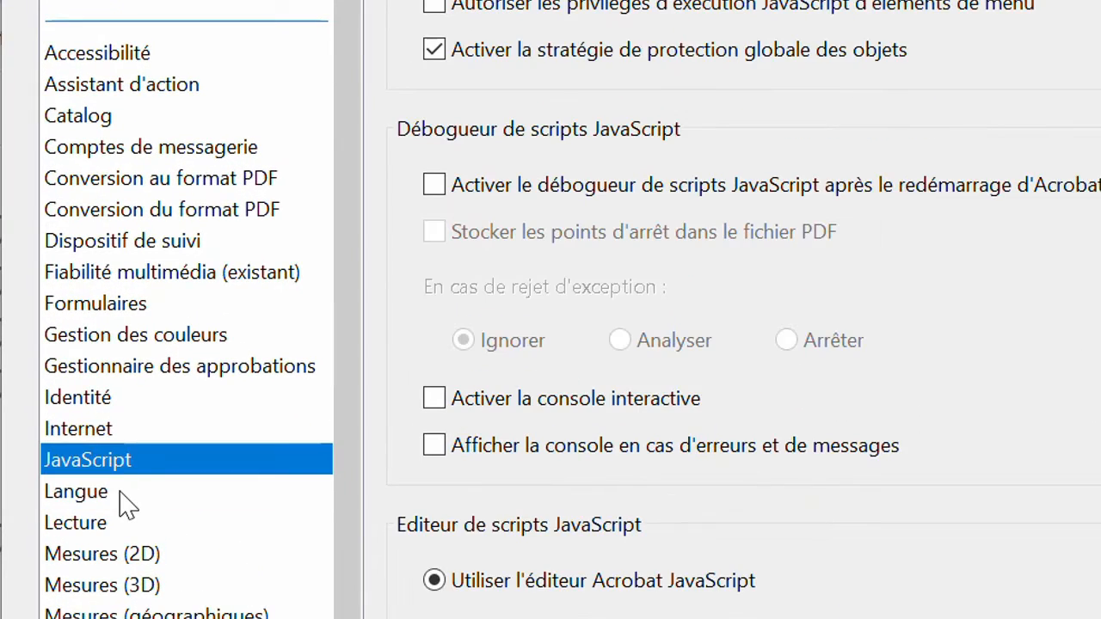
pyautogui.click(125, 497)
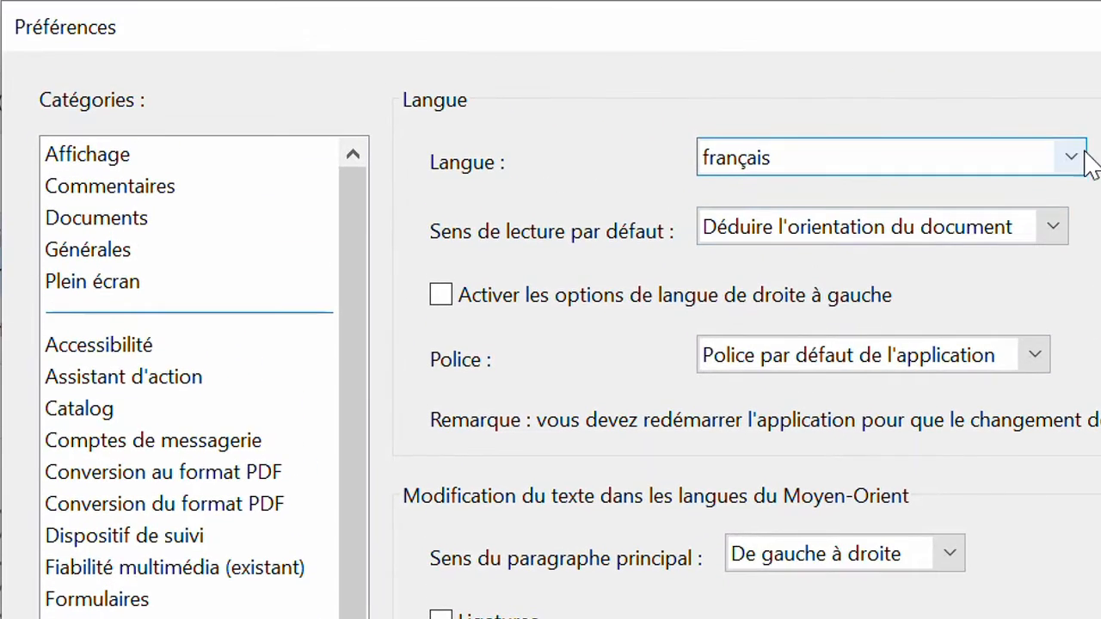
# Step: Set the application language to "Choisir au lancement de l'application" and confirm the preferences
pyautogui.click(1082, 155)
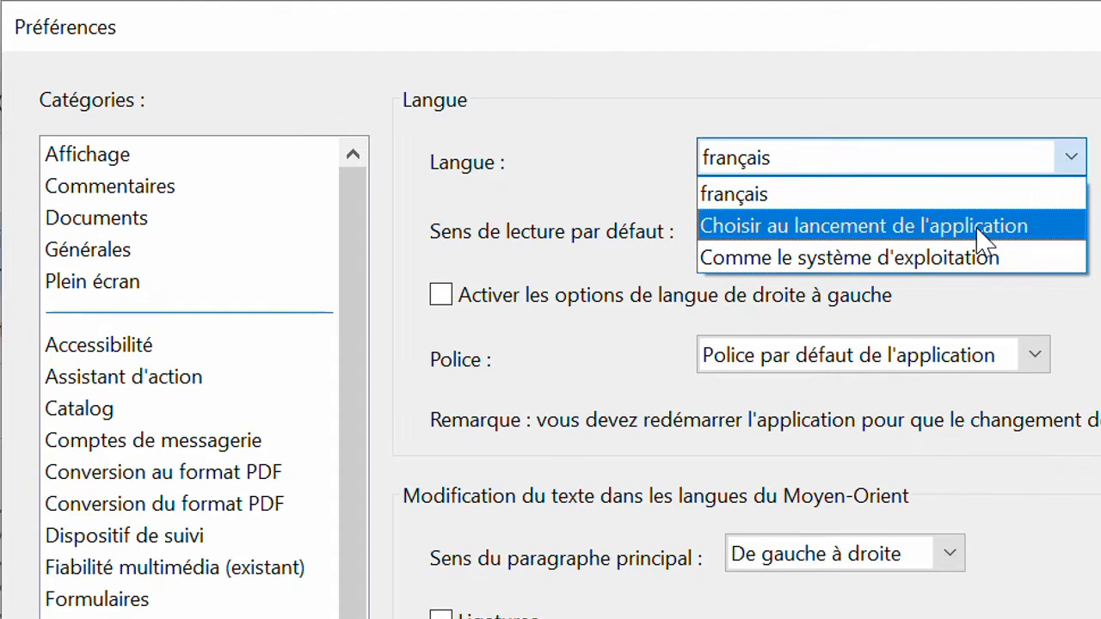
pyautogui.click(946, 200)
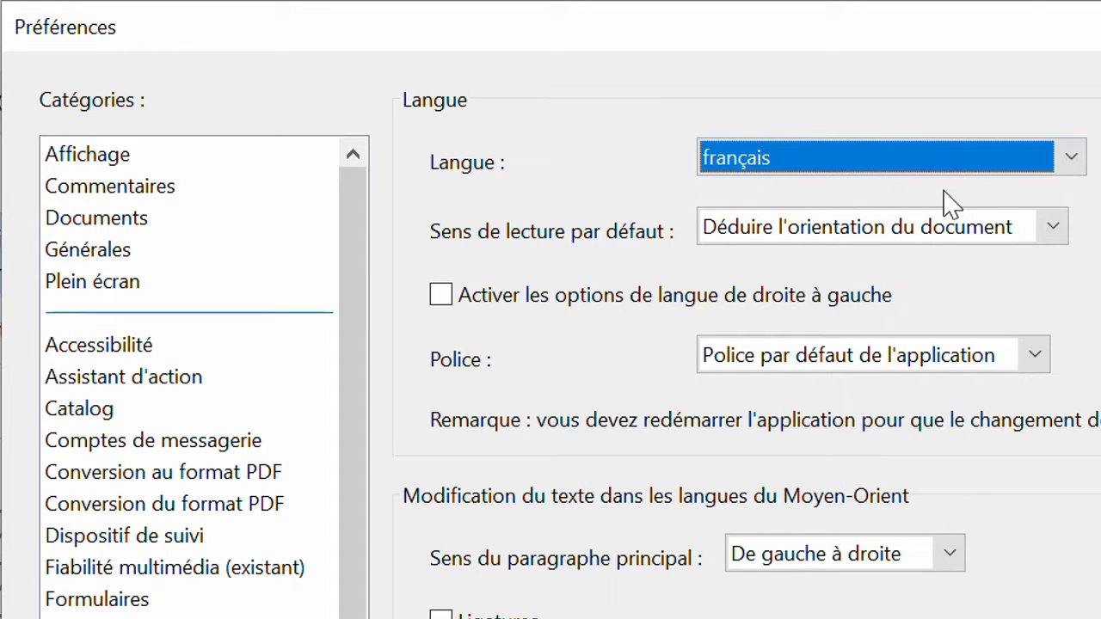
pyautogui.click(1071, 156)
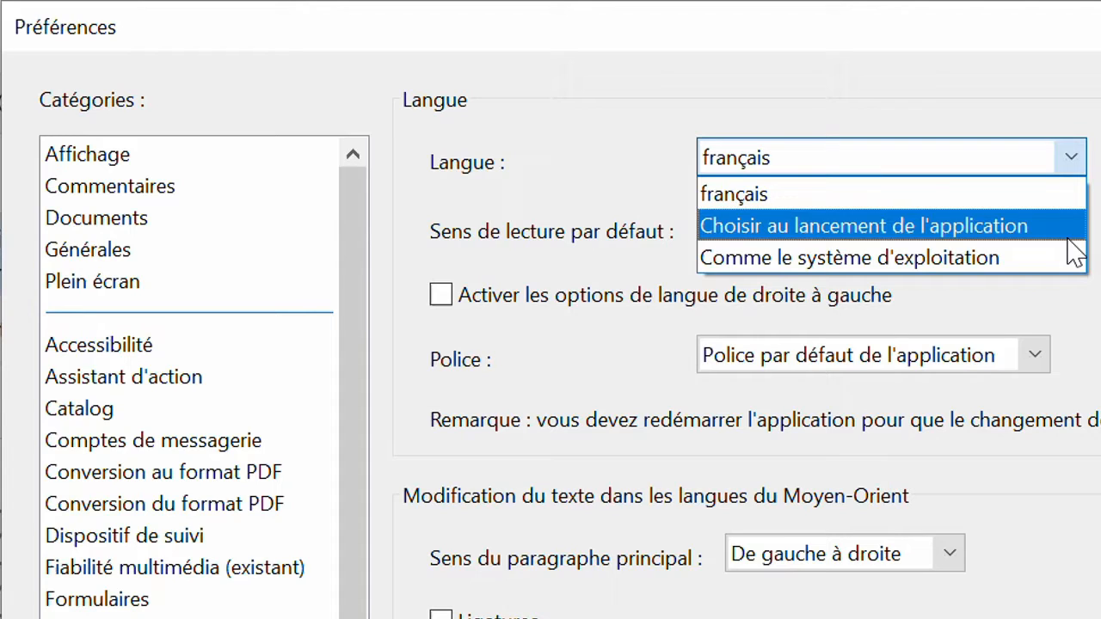
pyautogui.click(1019, 228)
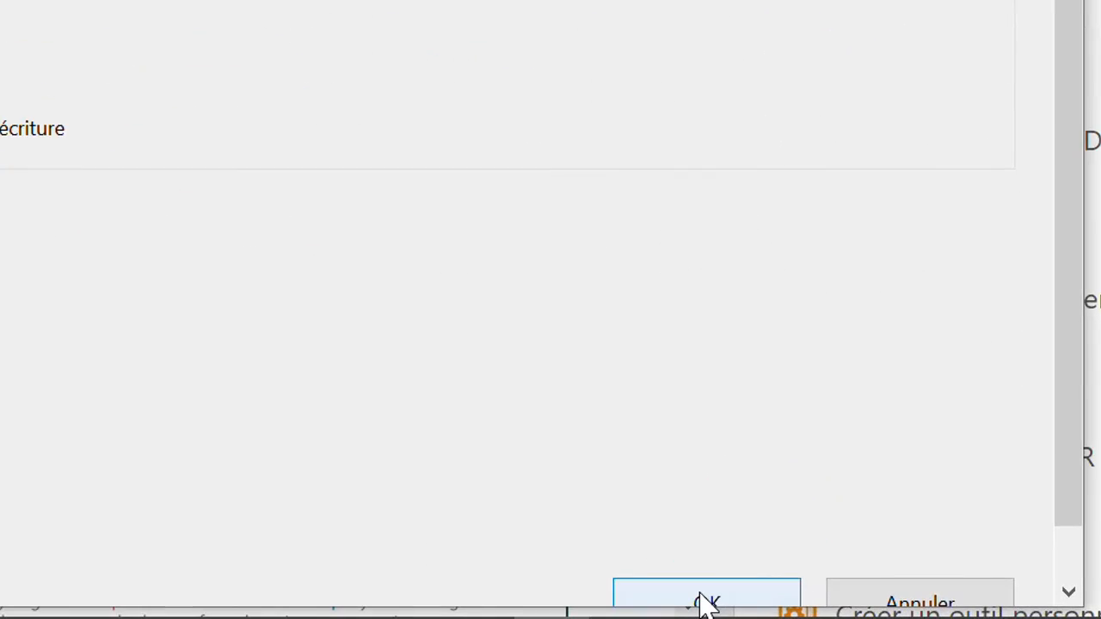
pyautogui.click(704, 602)
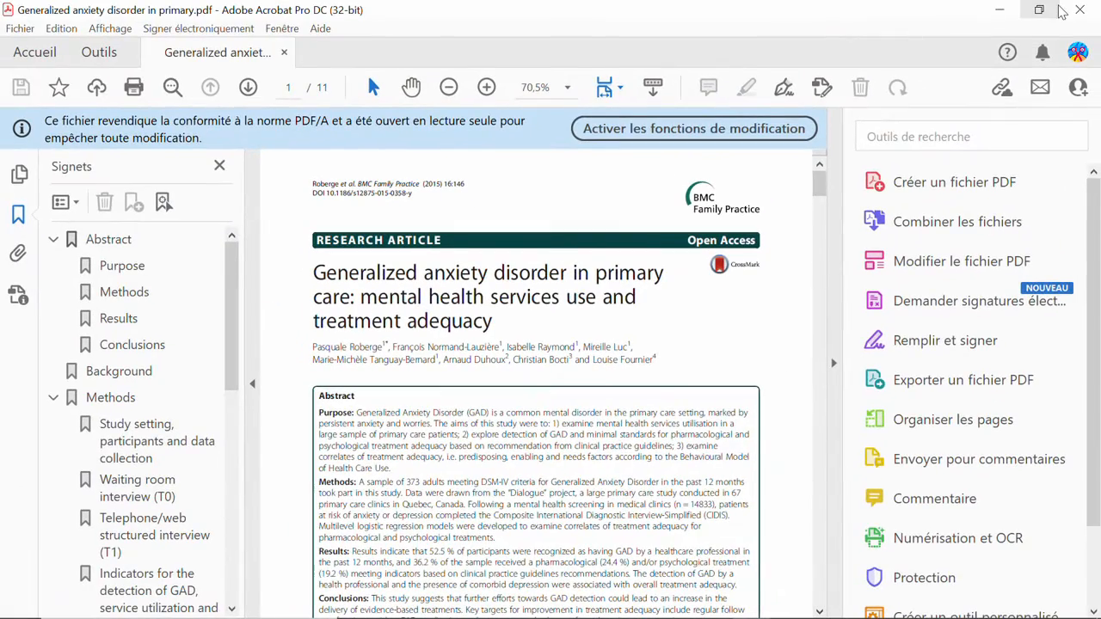
# Step: Close Acrobat and reopen the "Generalized anxiety disorder in primary" PDF from the desktop with Adobe Acrobat DC
pyautogui.click(1079, 9)
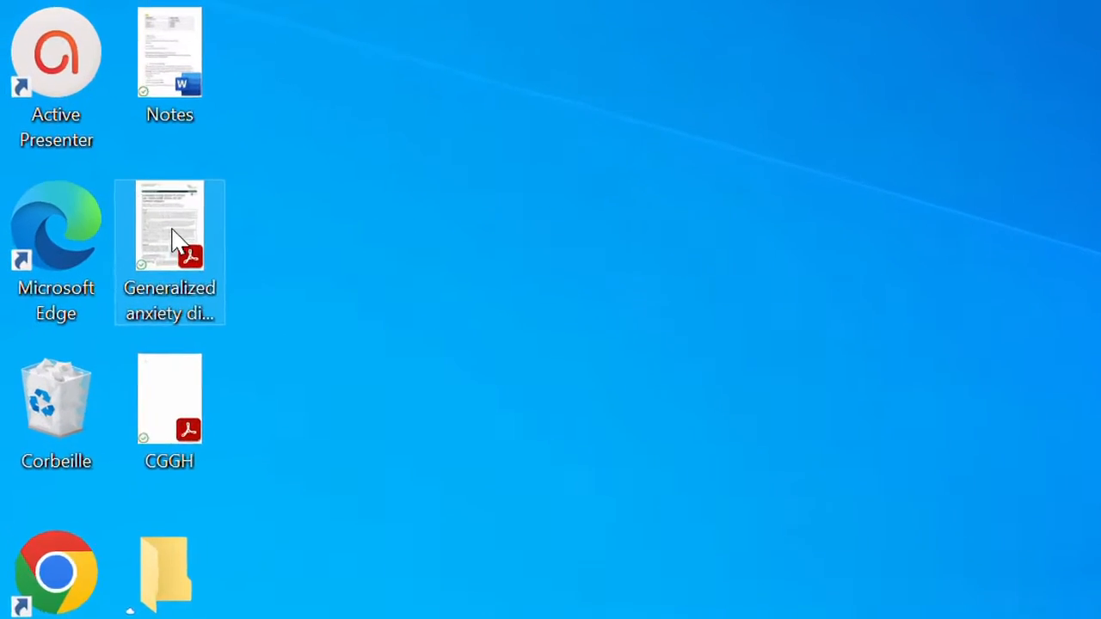
pyautogui.rightClick(98, 131)
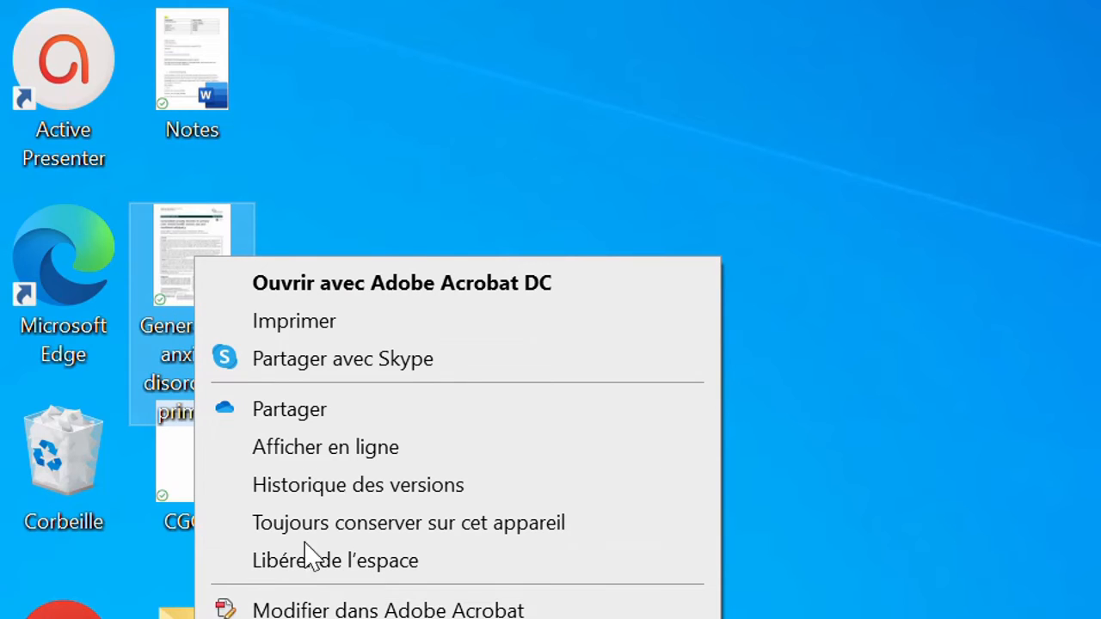
pyautogui.rightClick(190, 244)
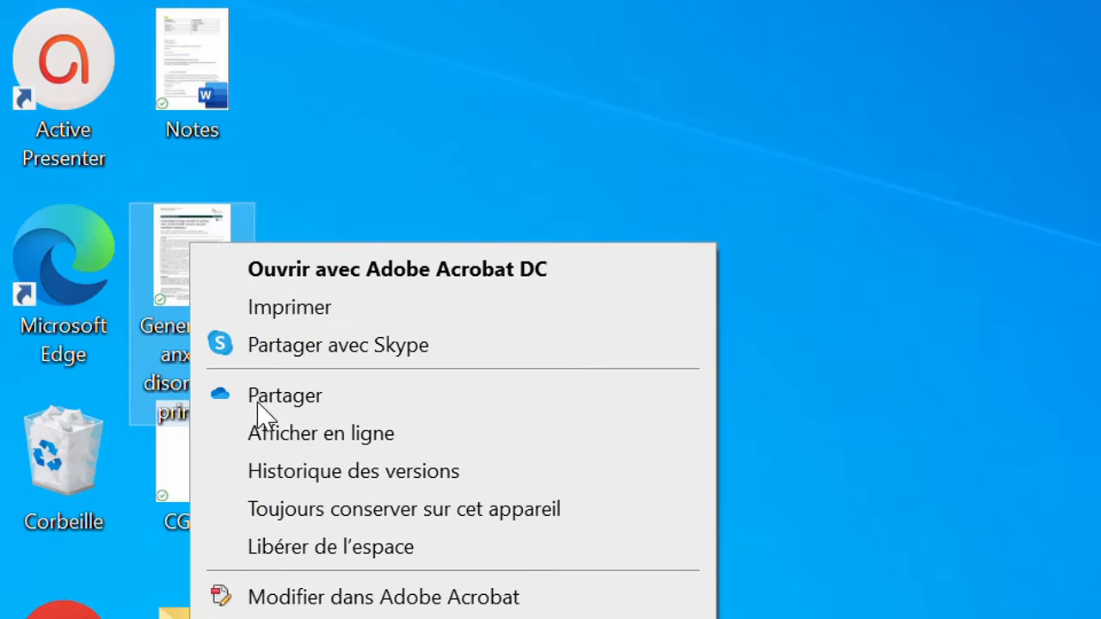
pyautogui.moveTo(479, 393)
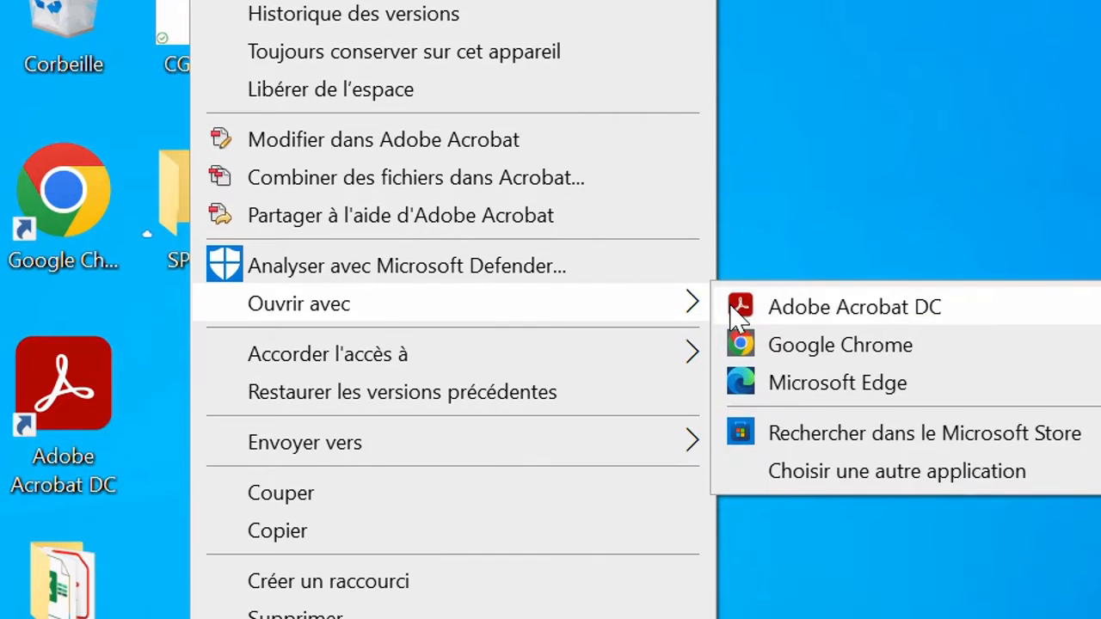
pyautogui.click(798, 311)
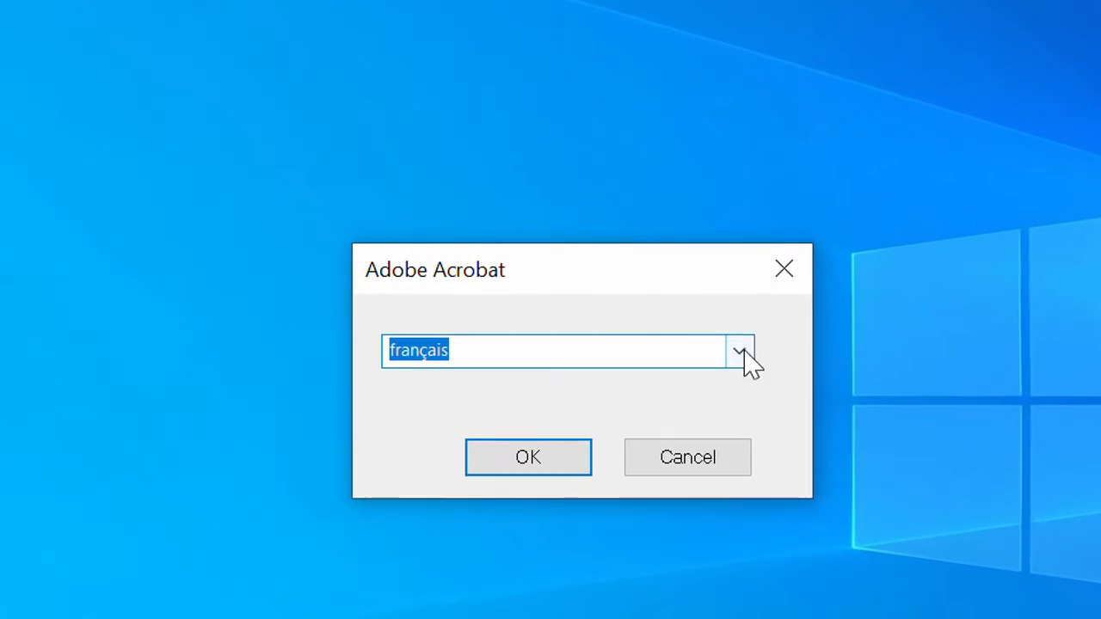
# Step: Try English in Acrobat's launch language prompt, then start the application in français
pyautogui.click(739, 353)
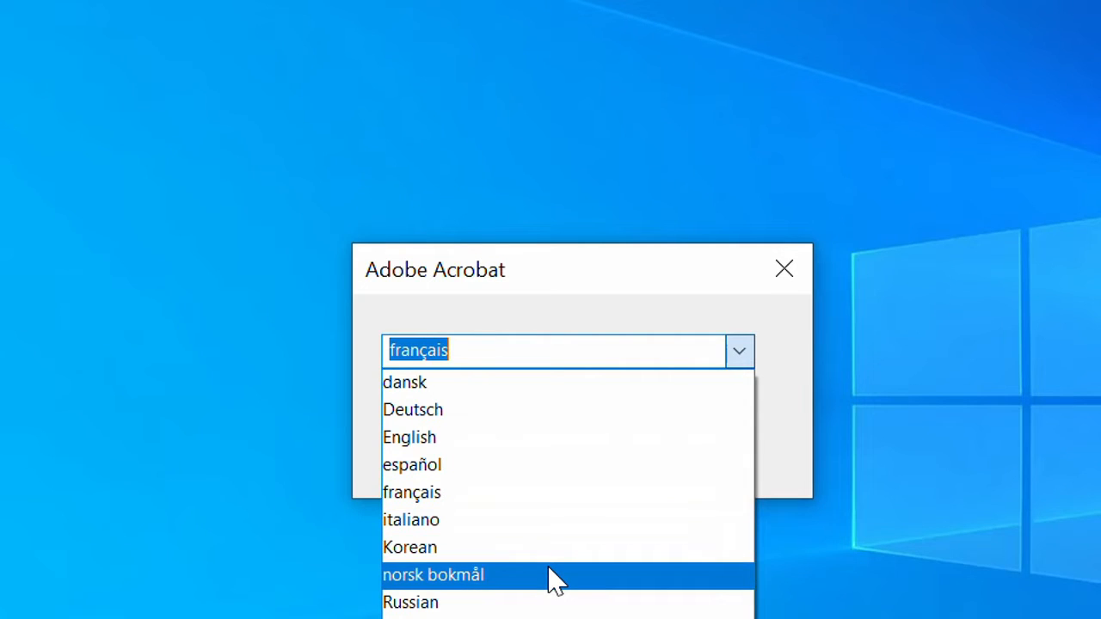
pyautogui.click(486, 448)
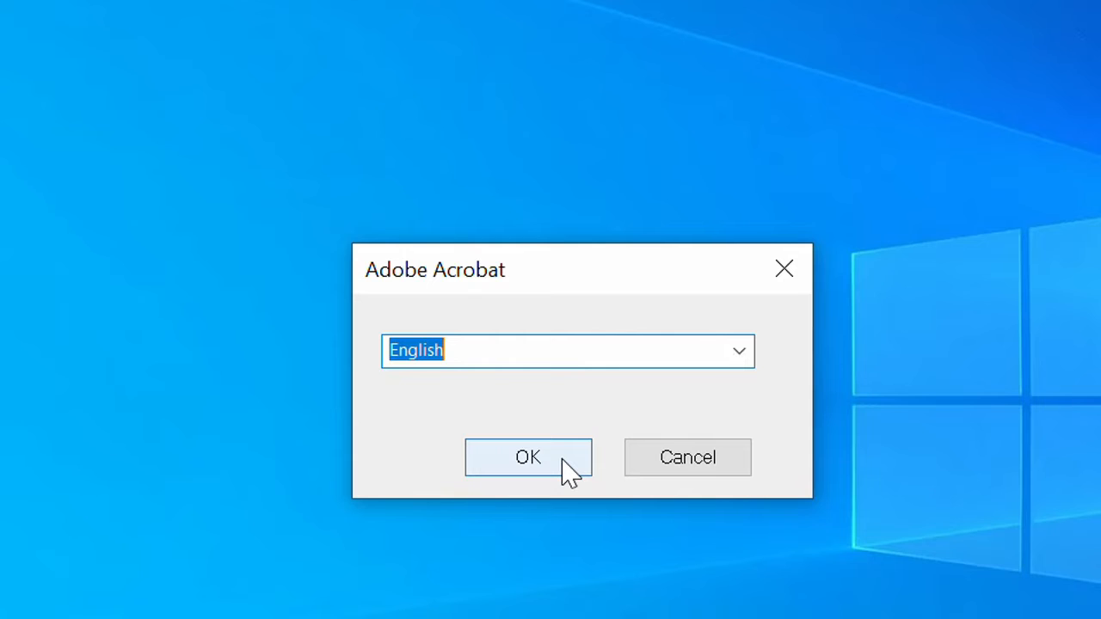
pyautogui.click(743, 356)
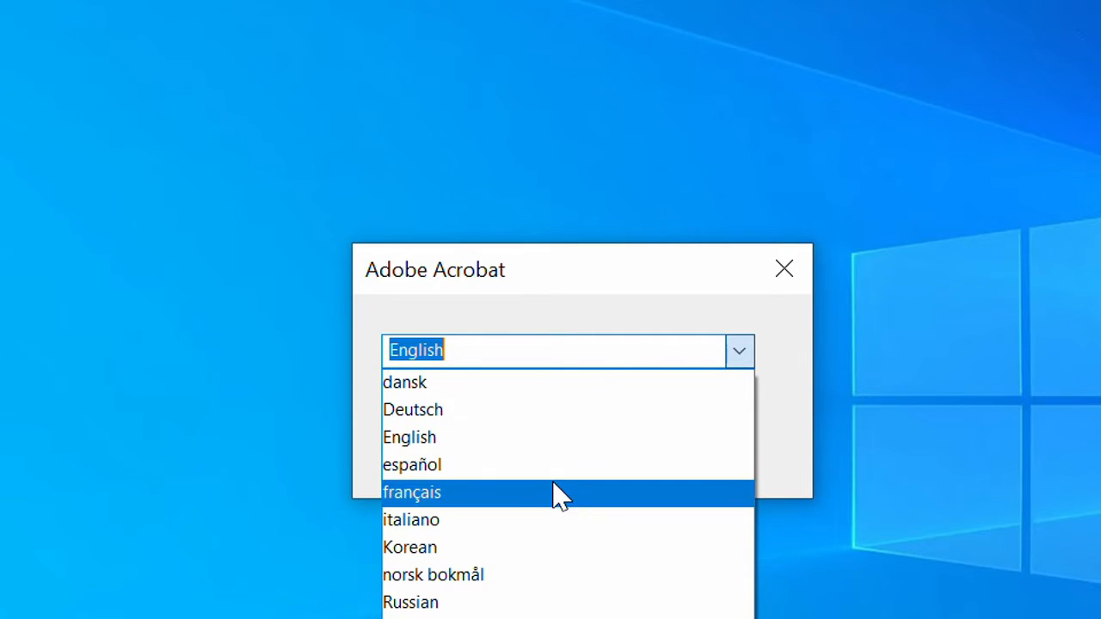
pyautogui.click(530, 495)
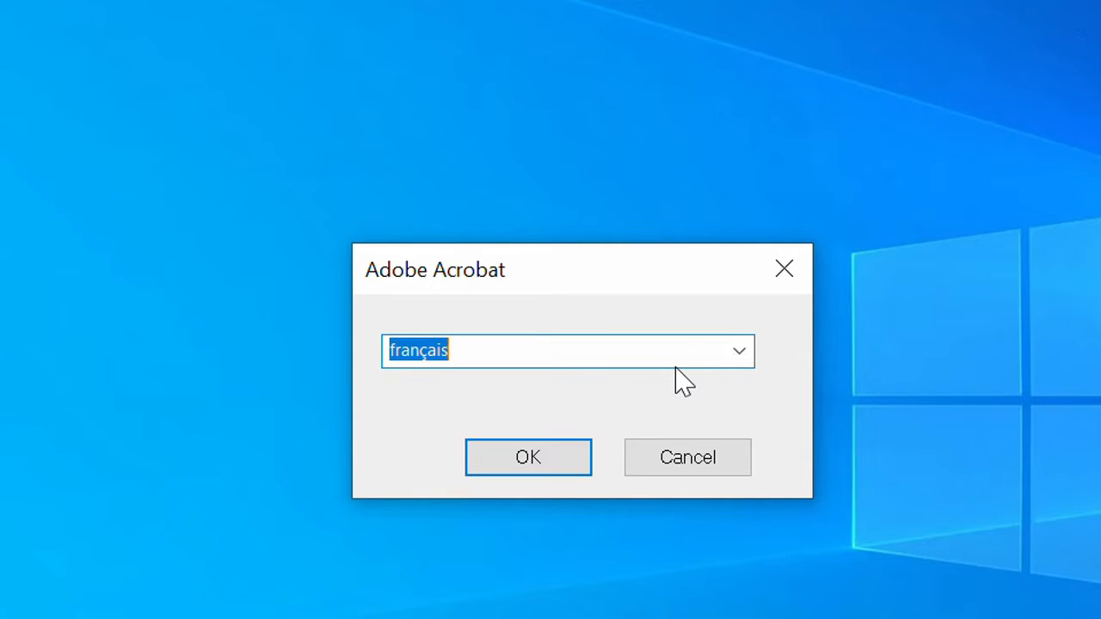
pyautogui.click(526, 456)
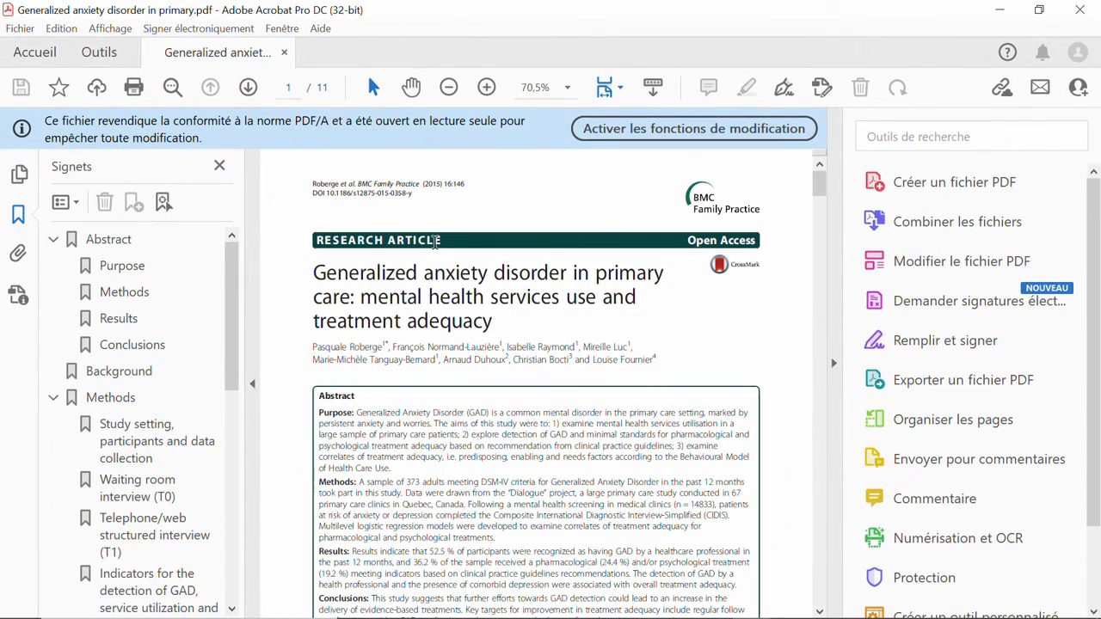
# Step: Return to the Langue preferences and select "Choisir au lancement de l'application" as the application language again
pyautogui.click(62, 29)
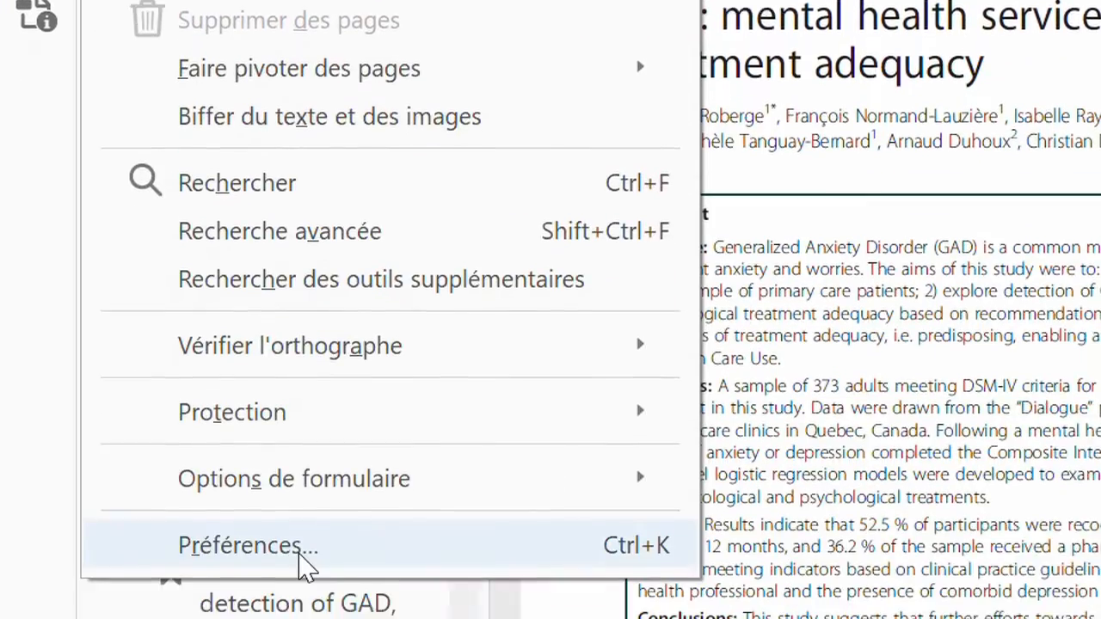
pyautogui.click(301, 563)
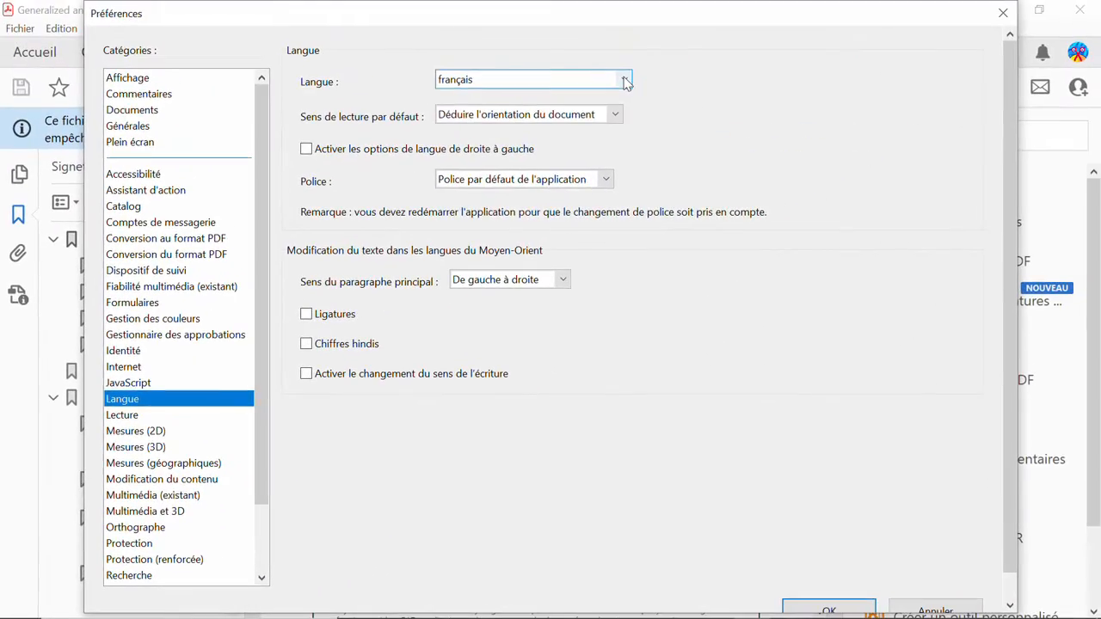
pyautogui.click(624, 79)
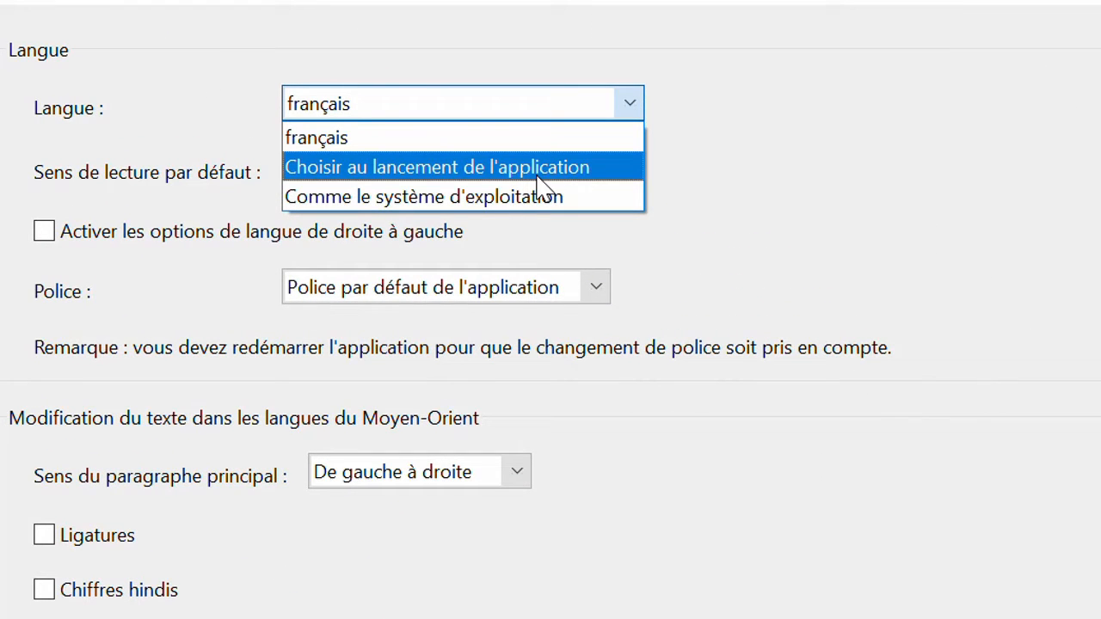
pyautogui.click(537, 179)
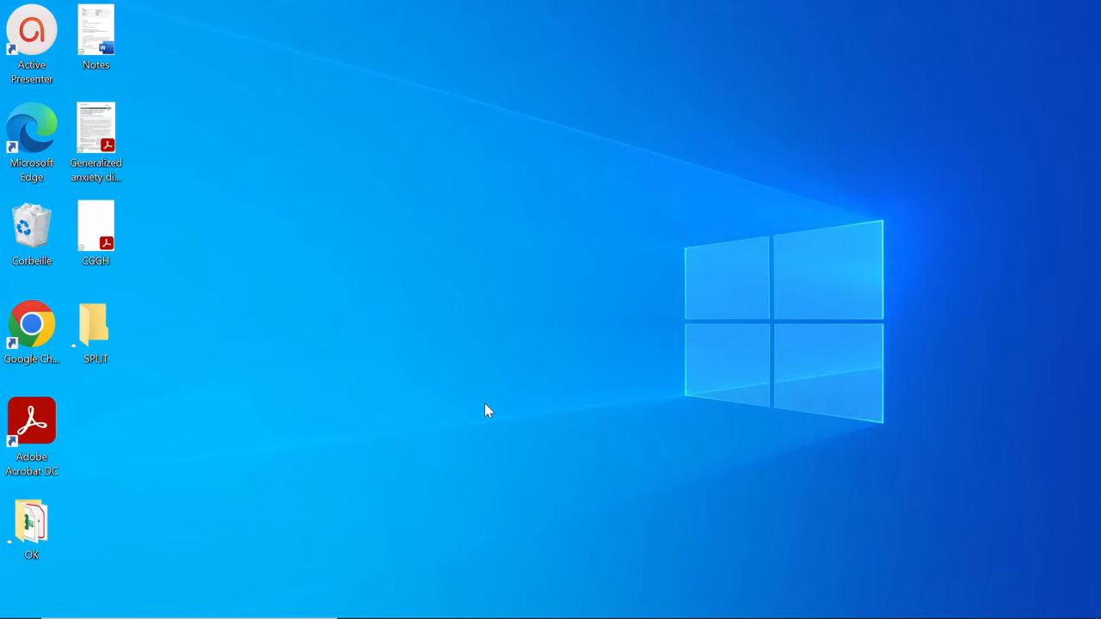
# Step: Switch to the Windows Control Panel by running the command "control" from the Exécuter dialog
pyautogui.press('super')
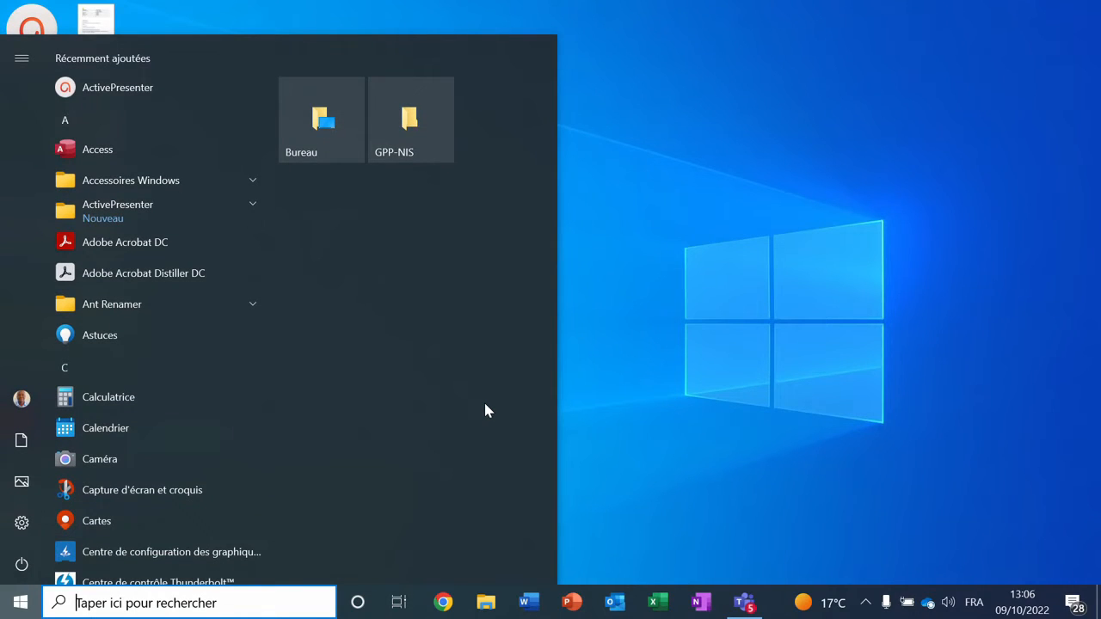
pyautogui.press('super')
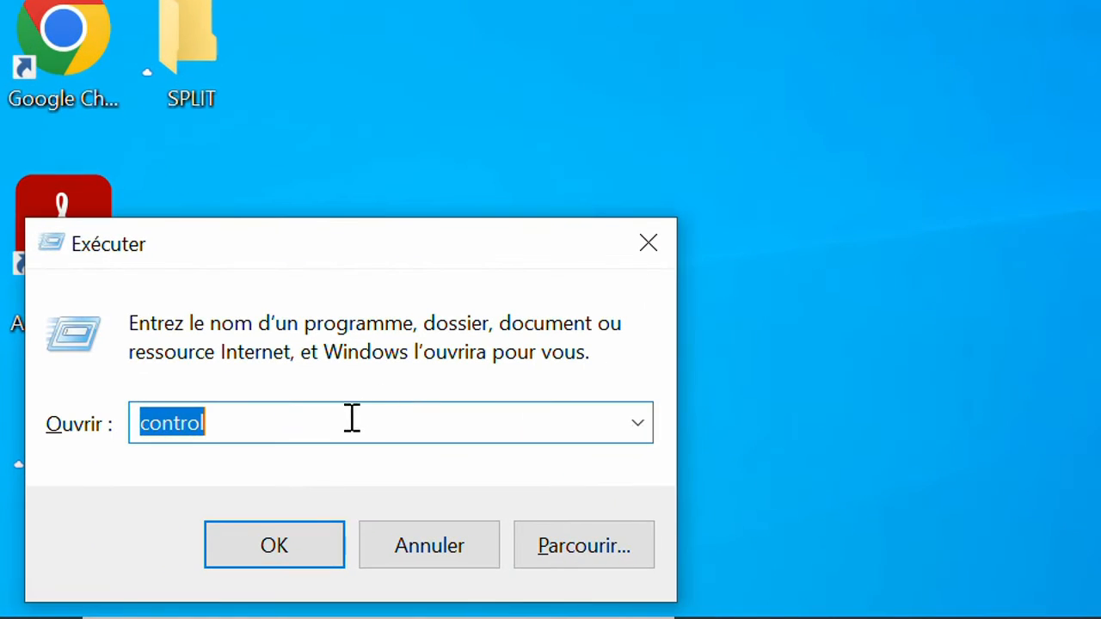
pyautogui.click(344, 423)
pyautogui.press('BackSpace')
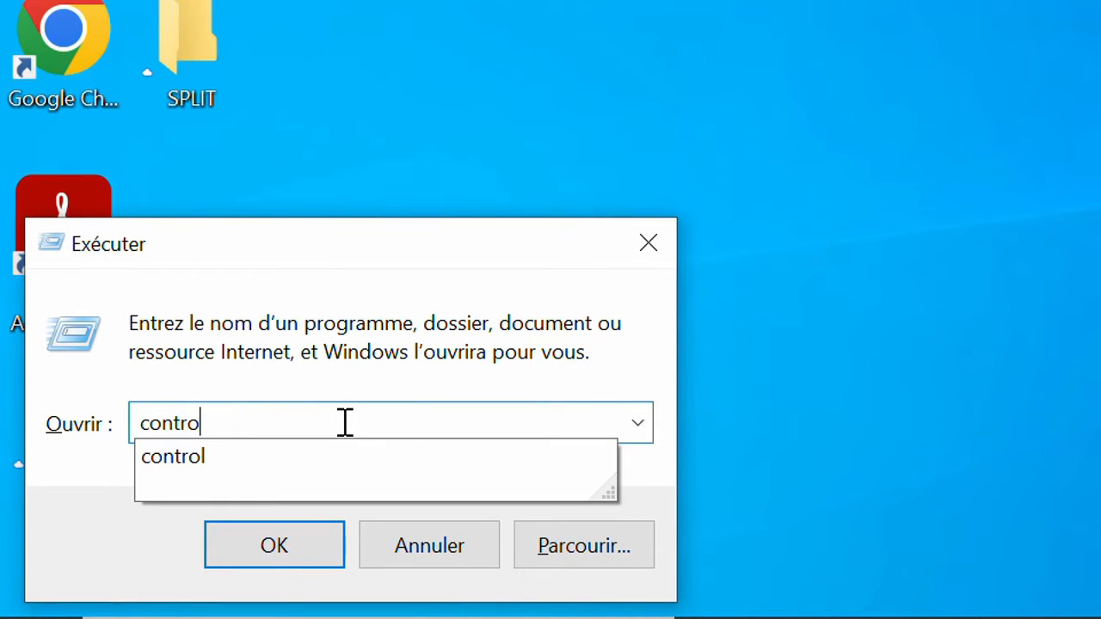
pyautogui.write('l')
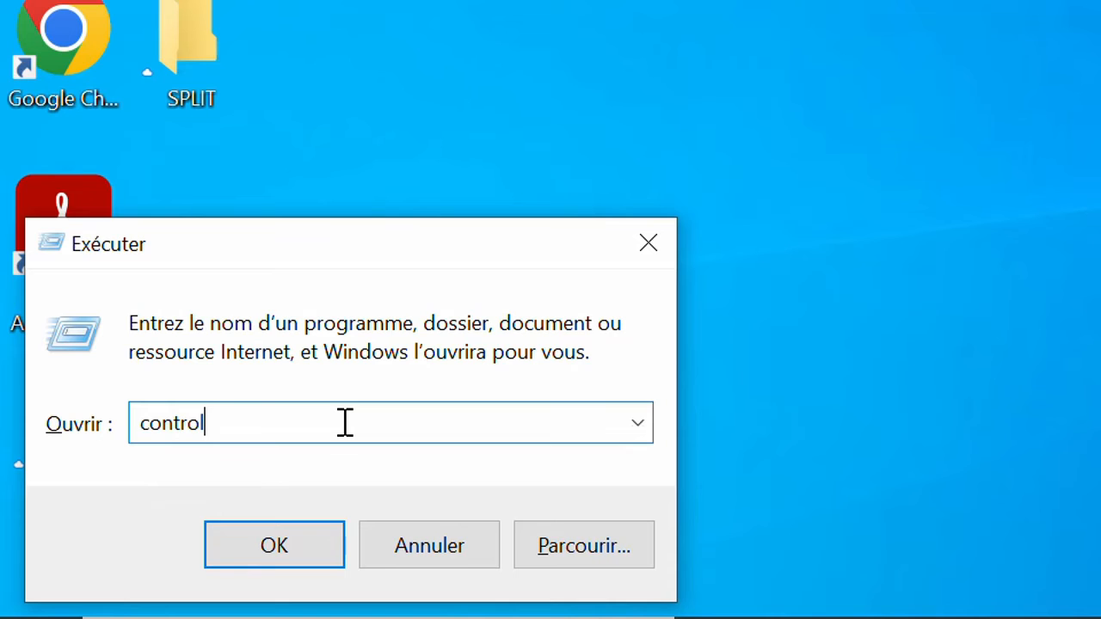
pyautogui.click(275, 554)
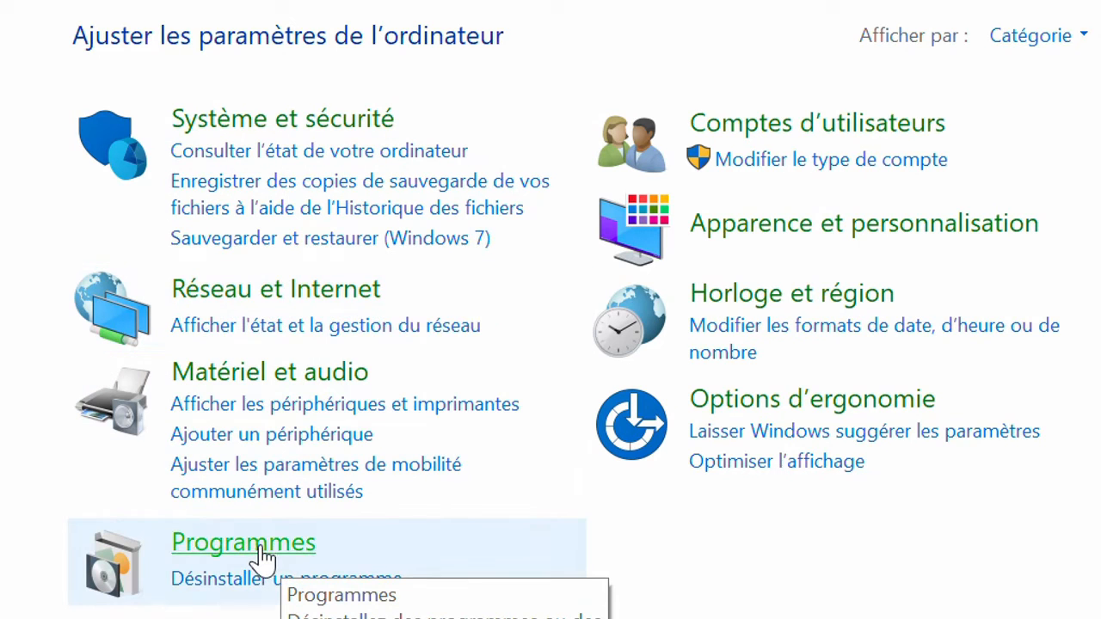
# Step: Open Programmes et fonctionnalités in the Control Panel and start modifying the Adobe Acrobat DC installation
pyautogui.click(262, 557)
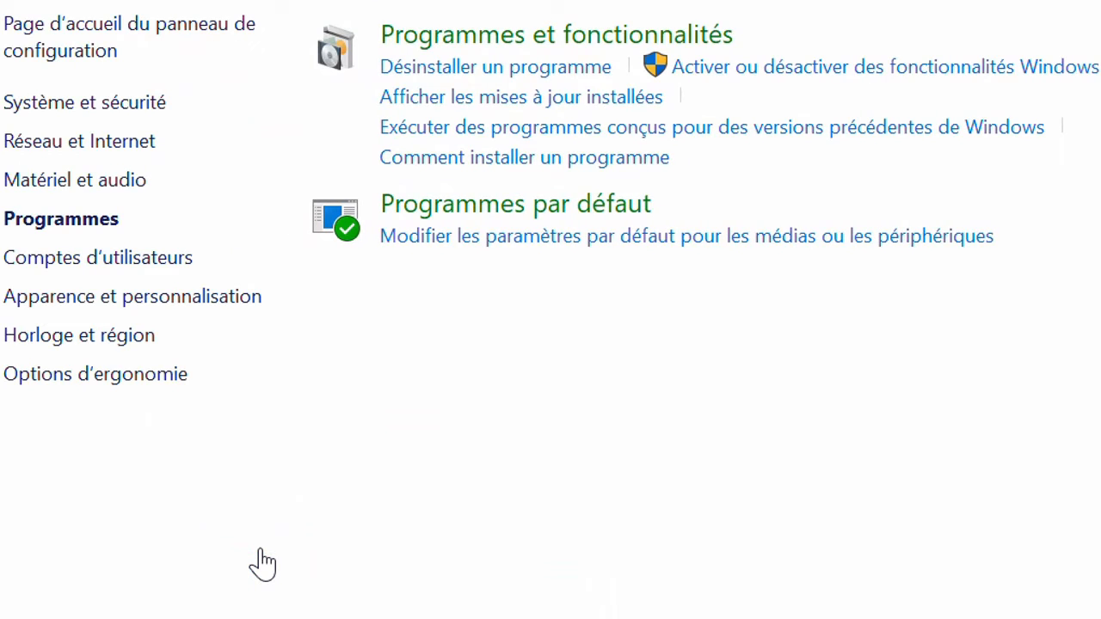
pyautogui.click(542, 38)
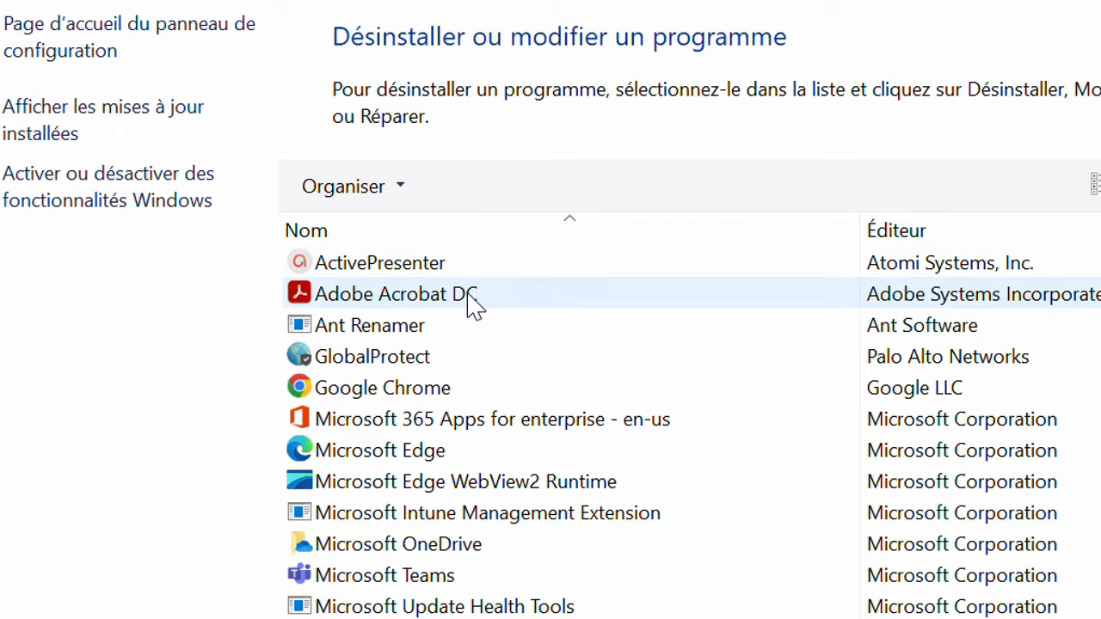
pyautogui.click(474, 304)
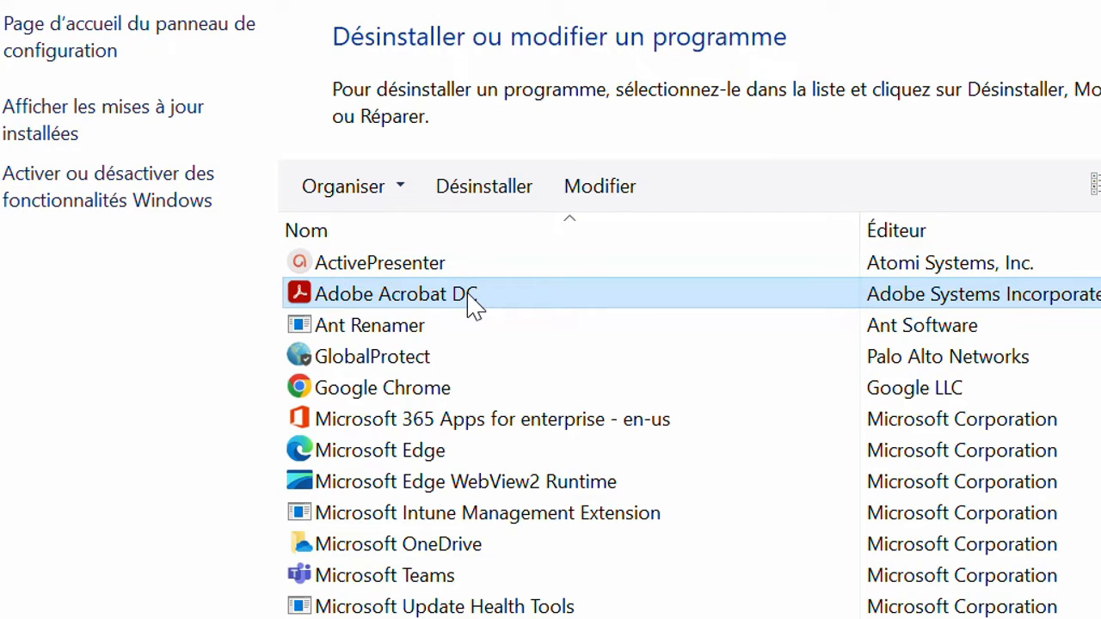
pyautogui.click(608, 200)
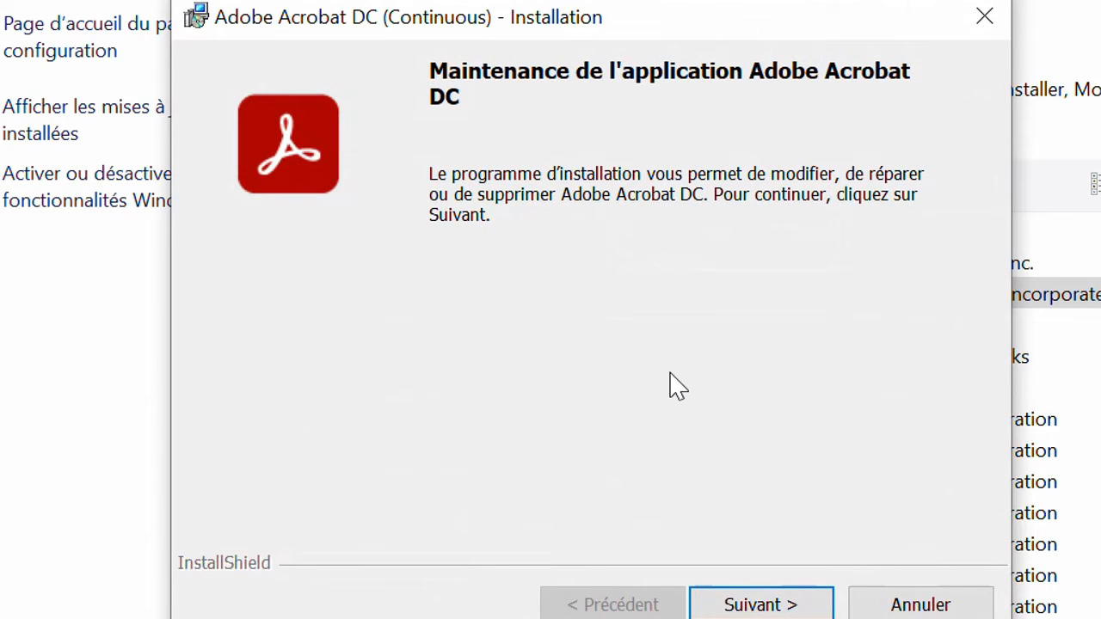
# Step: Proceed through the Acrobat maintenance wizard with the Modifier option and expand the Langues features in the custom installation
pyautogui.click(762, 607)
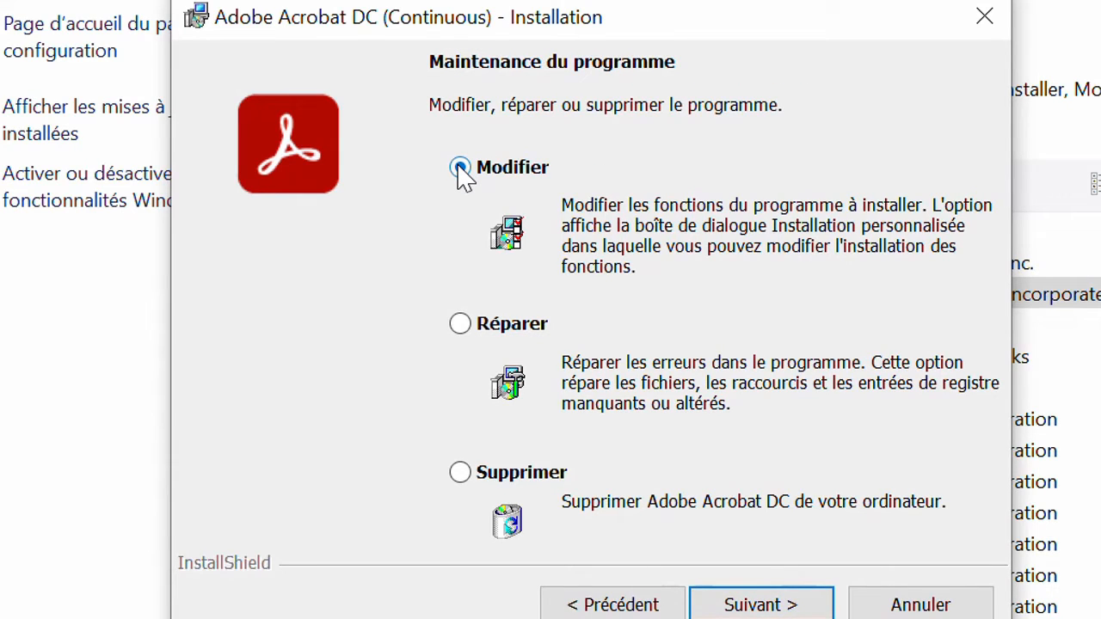
pyautogui.click(756, 606)
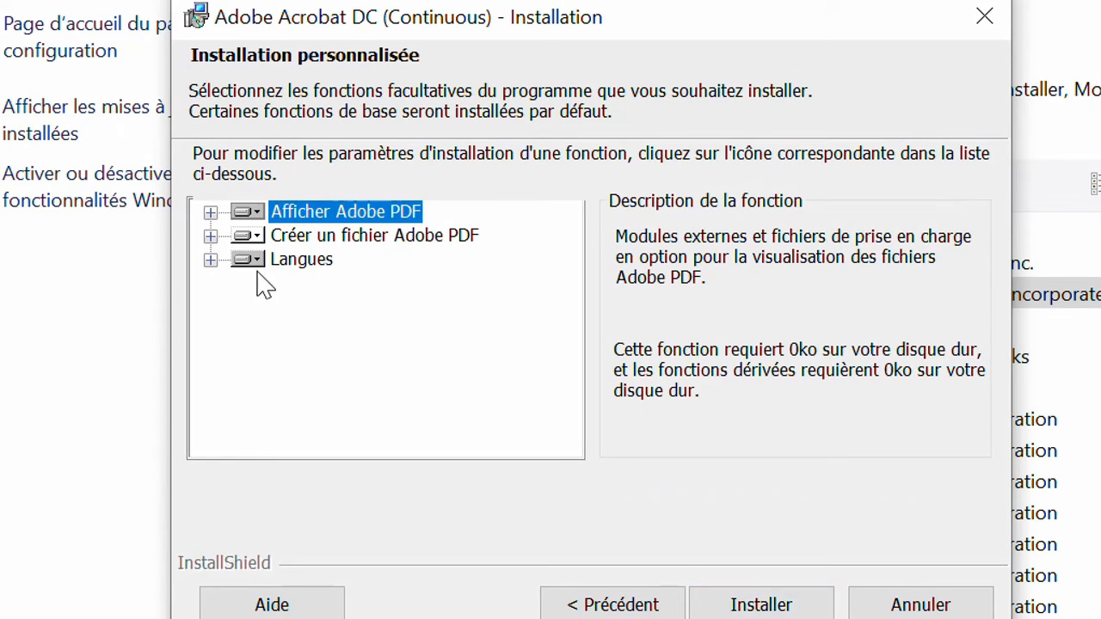
pyautogui.click(210, 261)
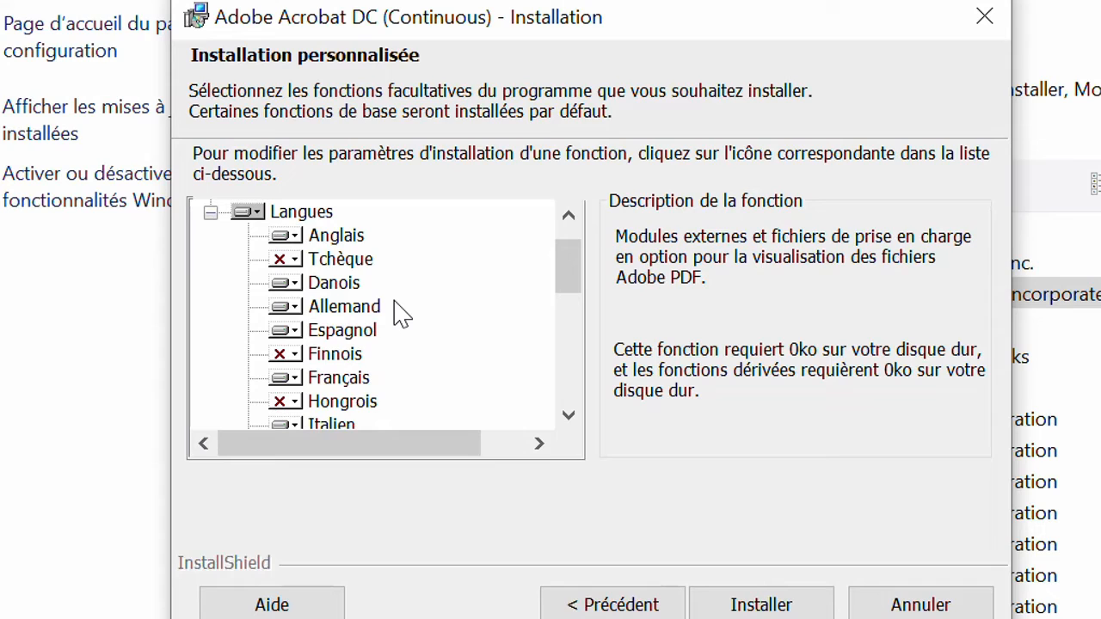
# Step: Review the language list and set Japonais to "Cette fonction sera installée sur le disque dur local"
pyautogui.scroll(-2, 400, 314)
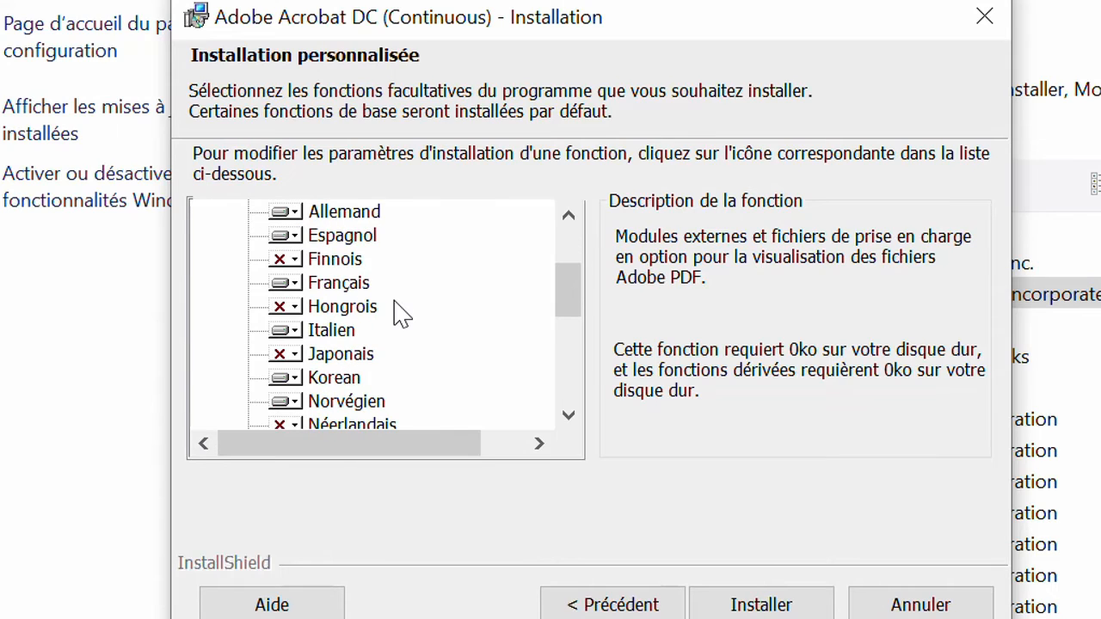
pyautogui.scroll(-2, 401, 314)
pyautogui.scroll(4, 400, 314)
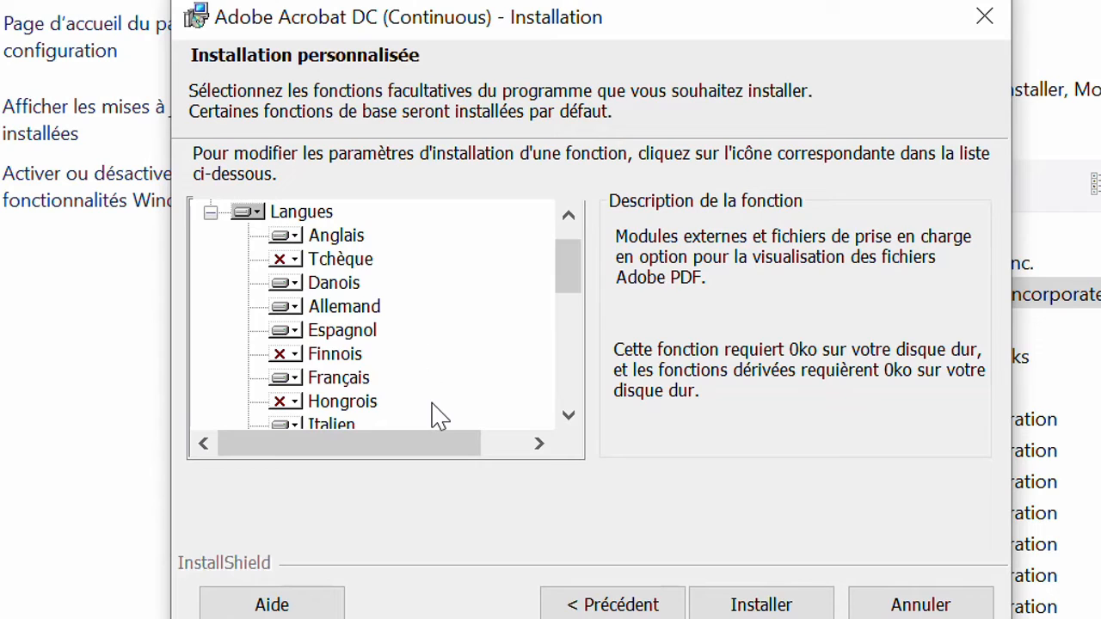
pyautogui.scroll(-2, 438, 417)
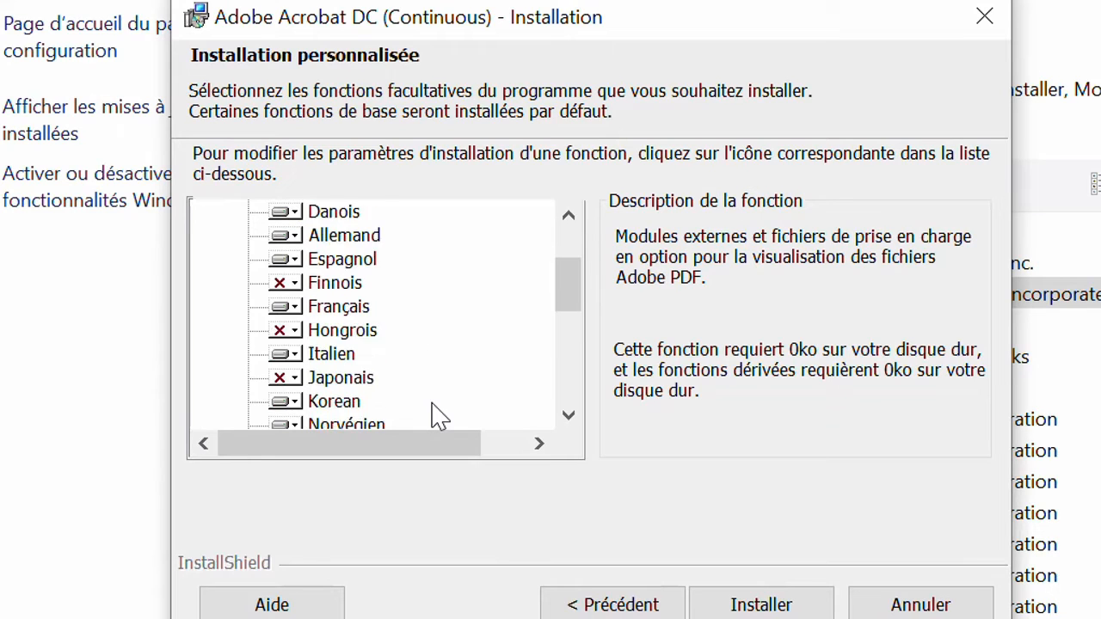
pyautogui.scroll(-1, 438, 417)
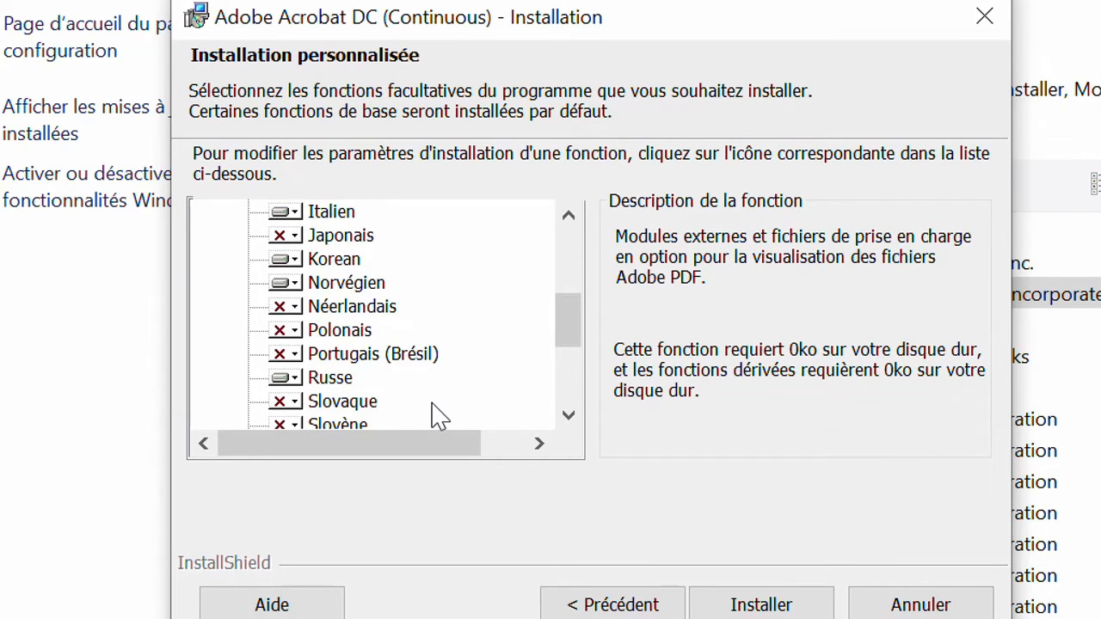
pyautogui.scroll(2, 439, 417)
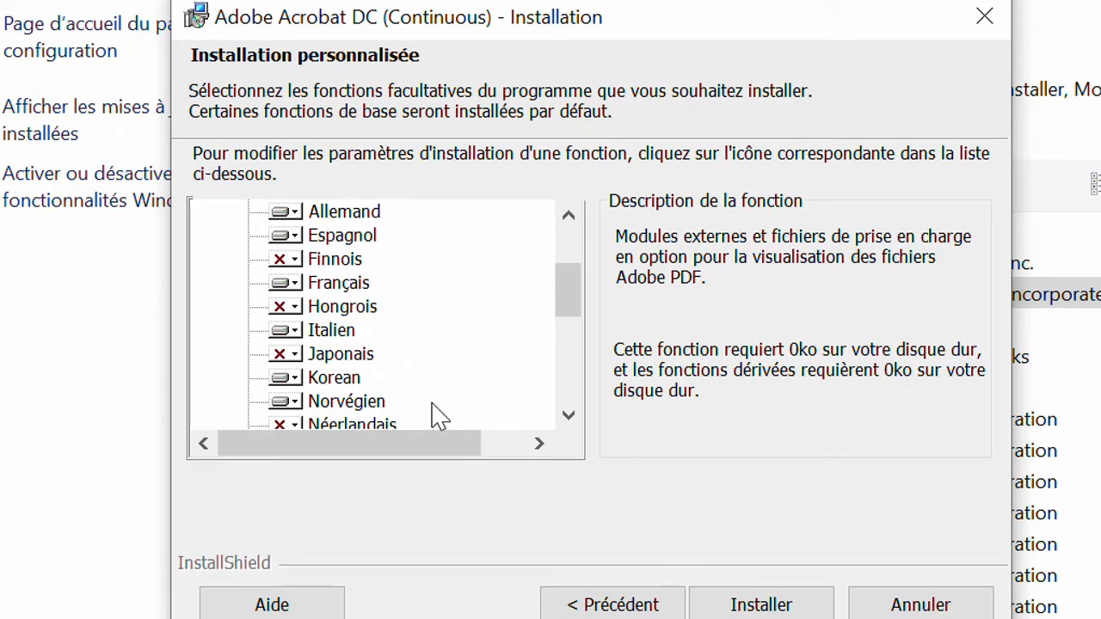
pyautogui.click(295, 355)
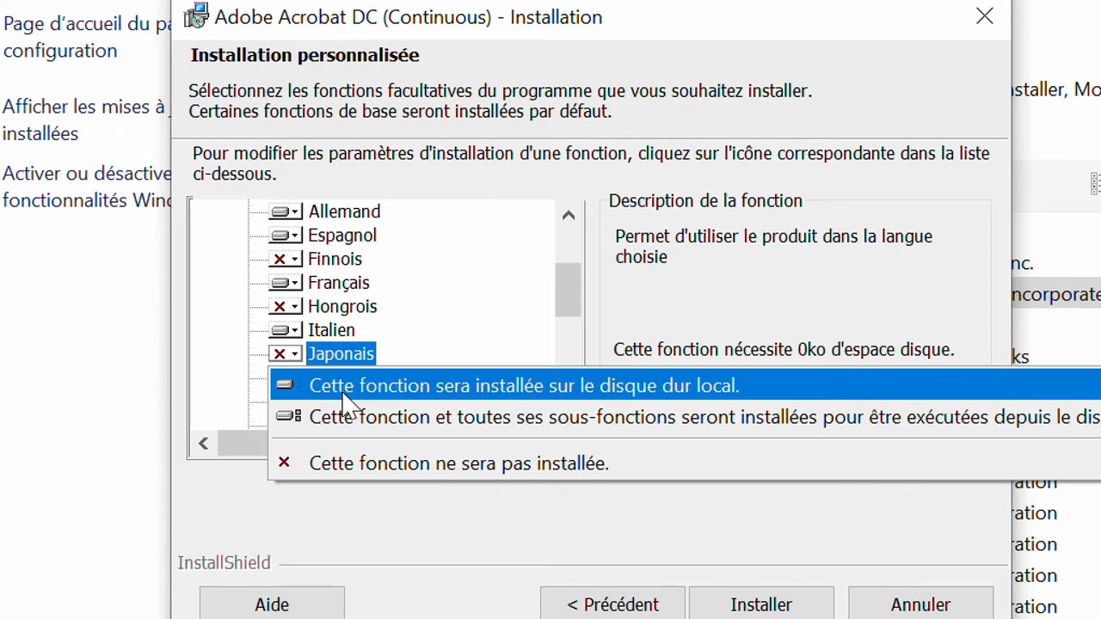
pyautogui.click(408, 395)
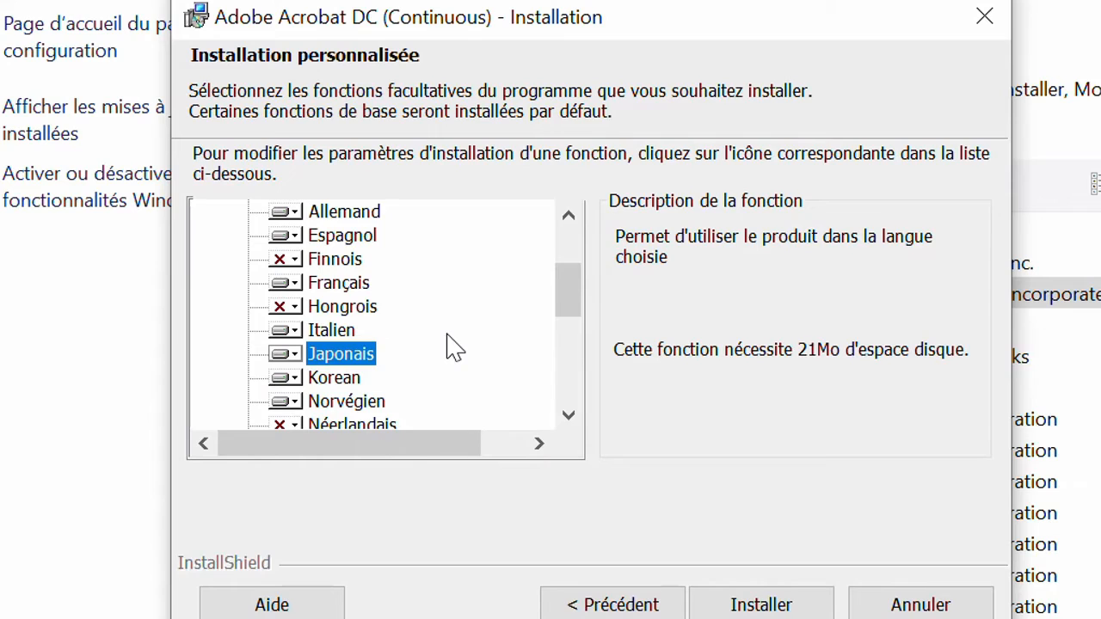
# Step: Set the Polonais language feature to install on the local hard disk
pyautogui.scroll(-4, 454, 347)
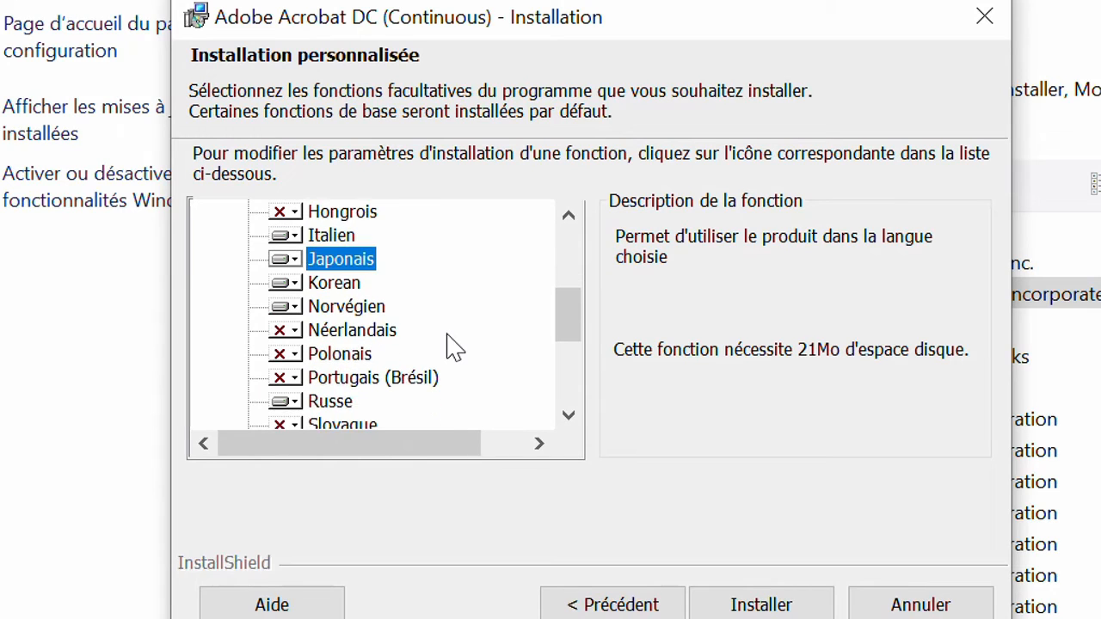
pyautogui.scroll(-1, 454, 347)
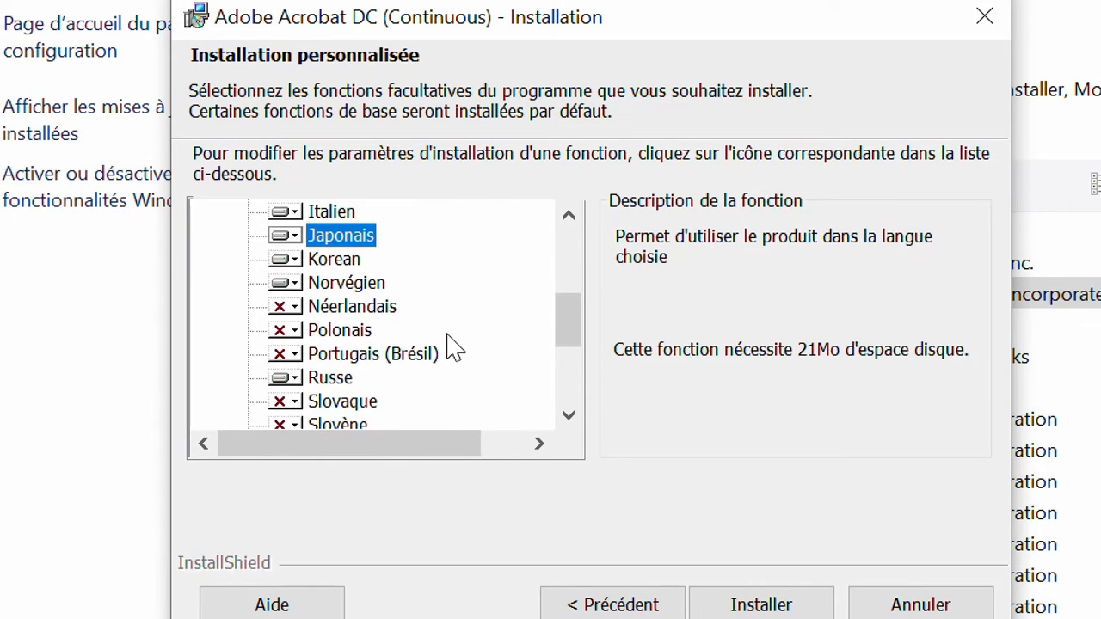
pyautogui.scroll(-1, 454, 347)
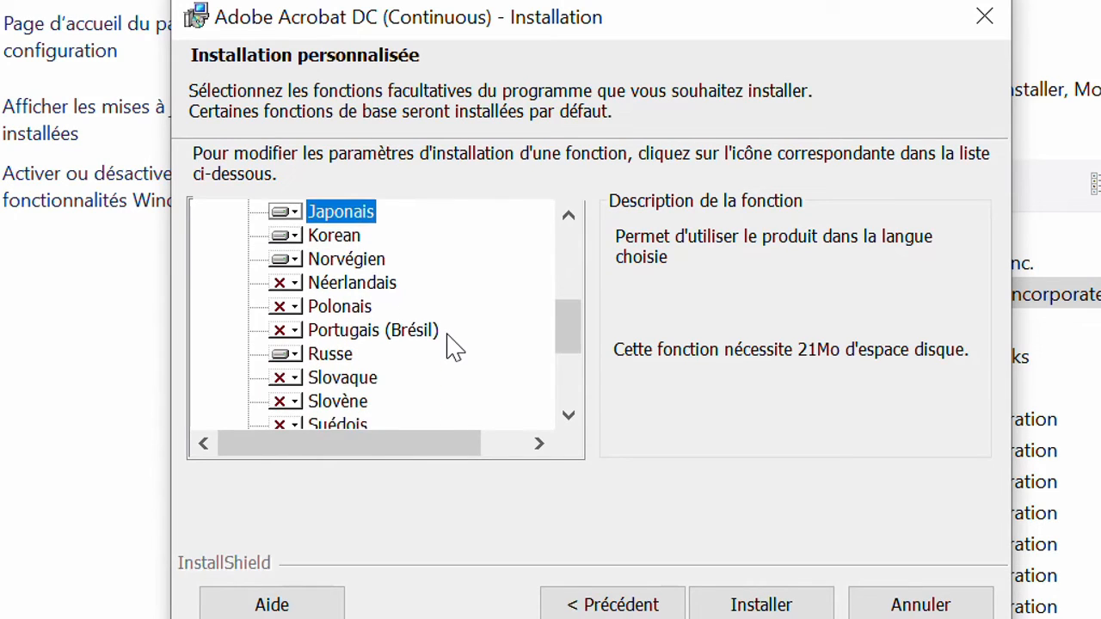
pyautogui.click(295, 307)
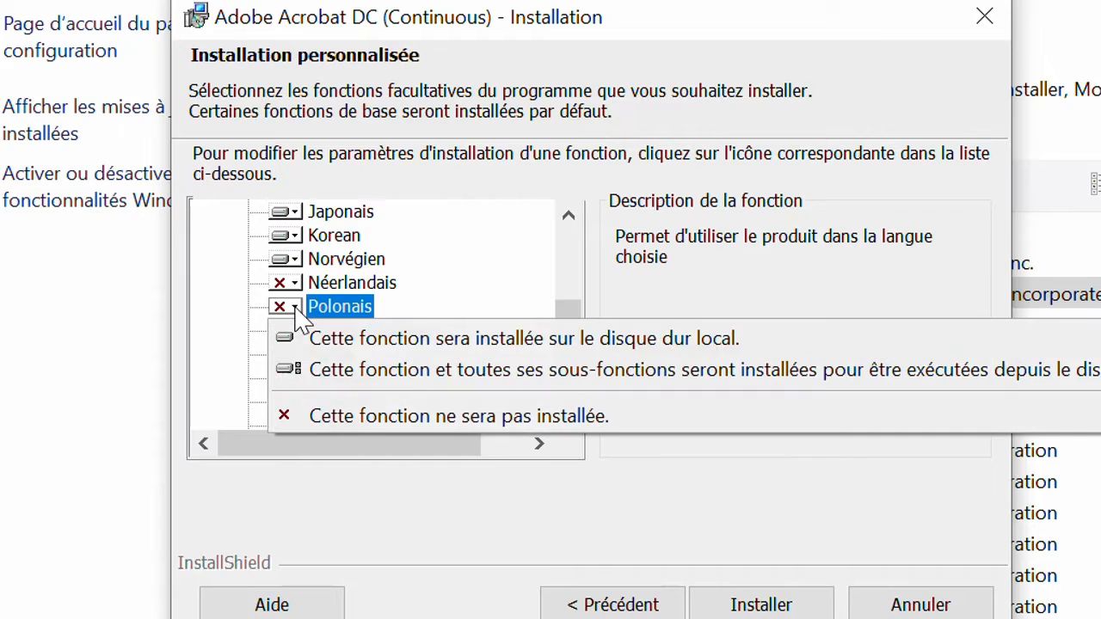
pyautogui.click(388, 341)
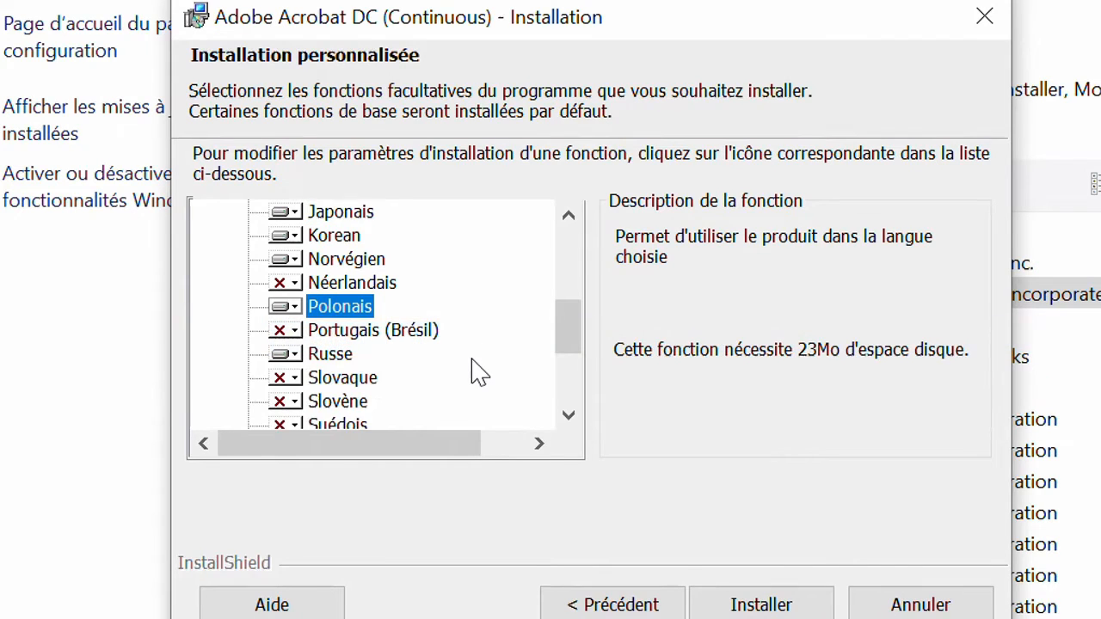
# Step: Set the Chinois traditionnel language feature to install on the local hard disk
pyautogui.scroll(-1, 479, 373)
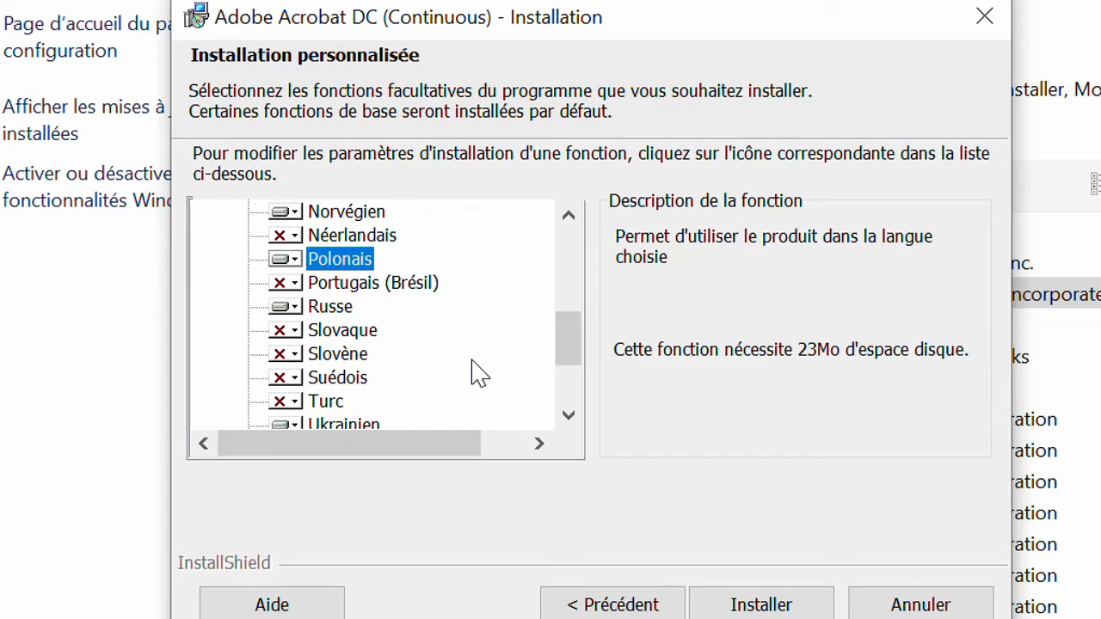
pyautogui.scroll(-3, 413, 388)
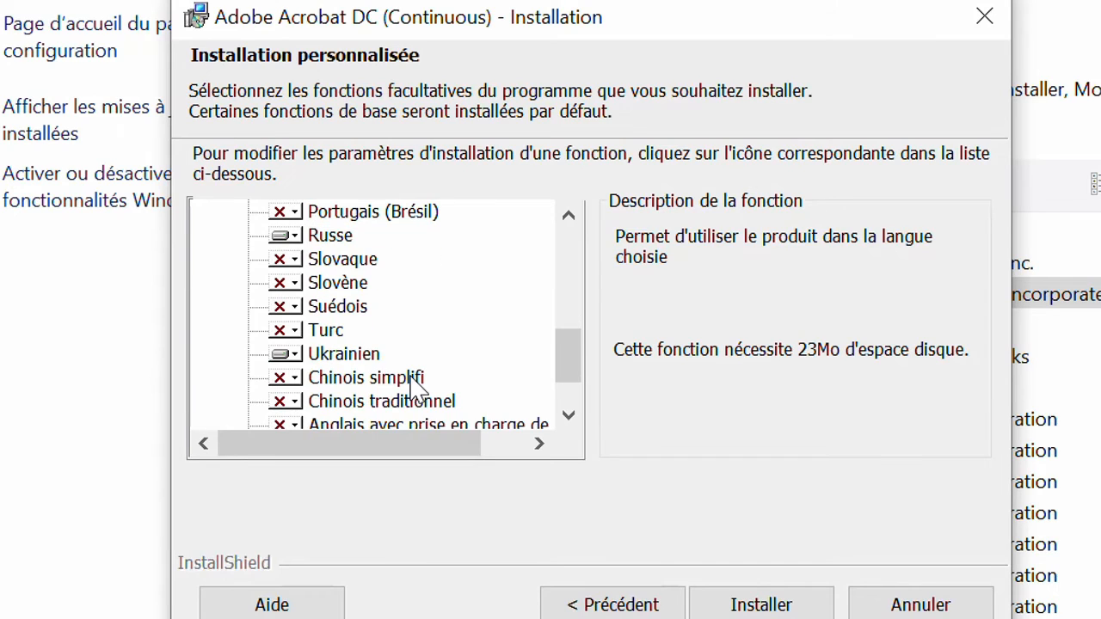
pyautogui.scroll(-1, 415, 388)
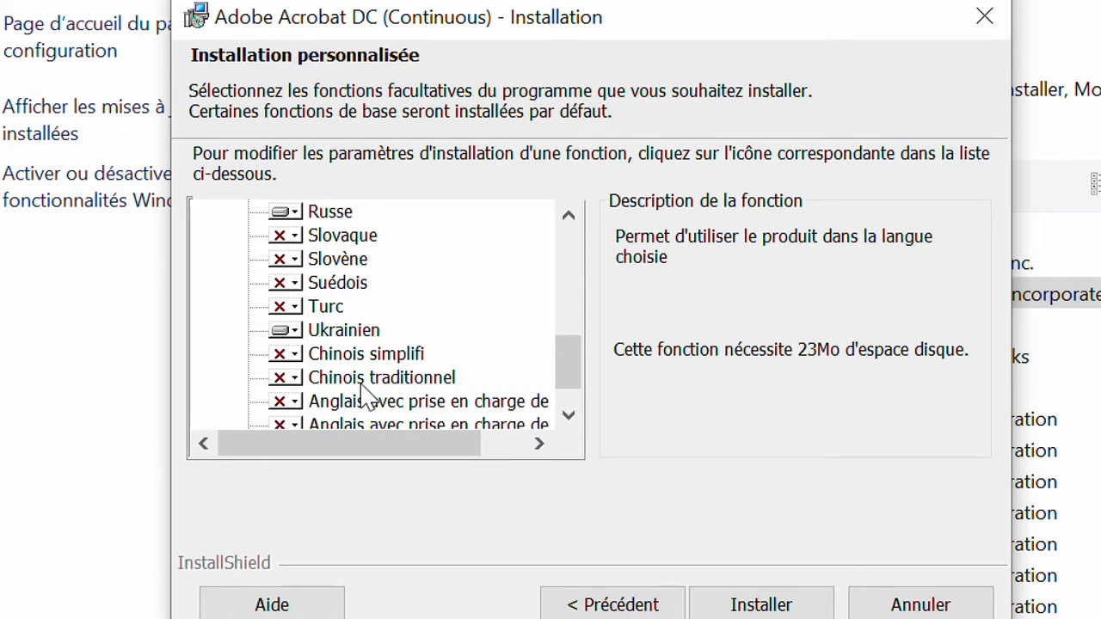
pyautogui.click(295, 380)
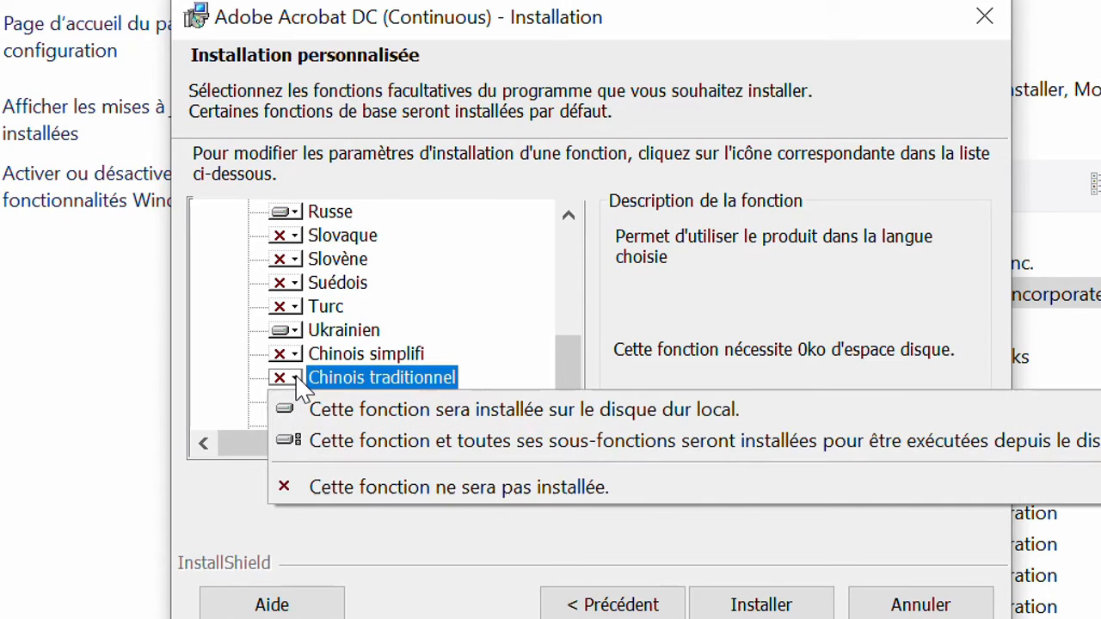
pyautogui.click(296, 380)
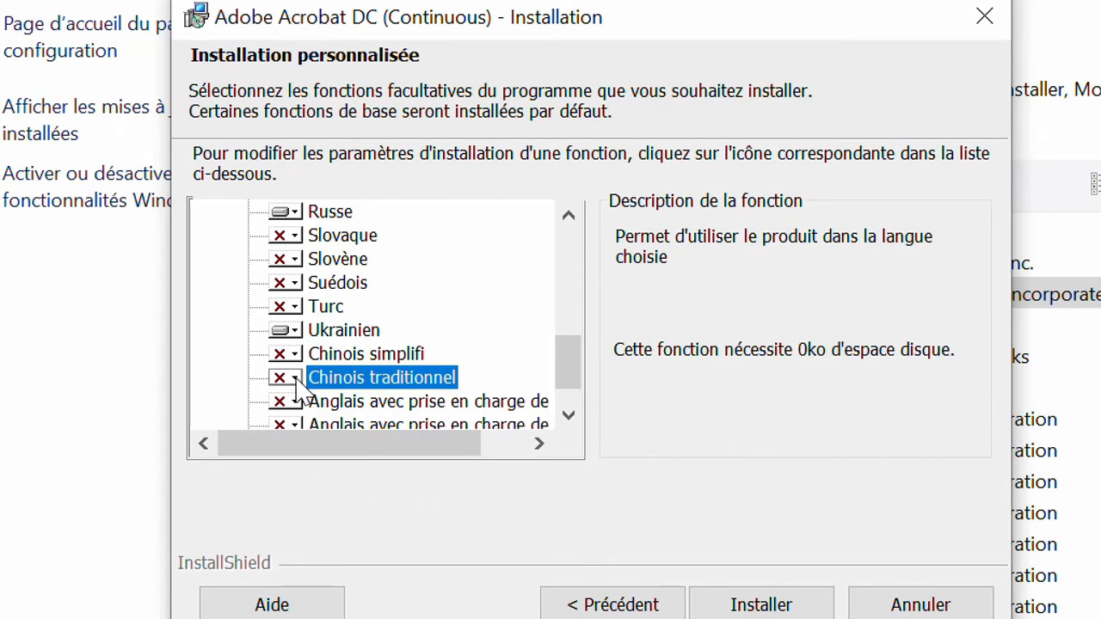
pyautogui.click(296, 381)
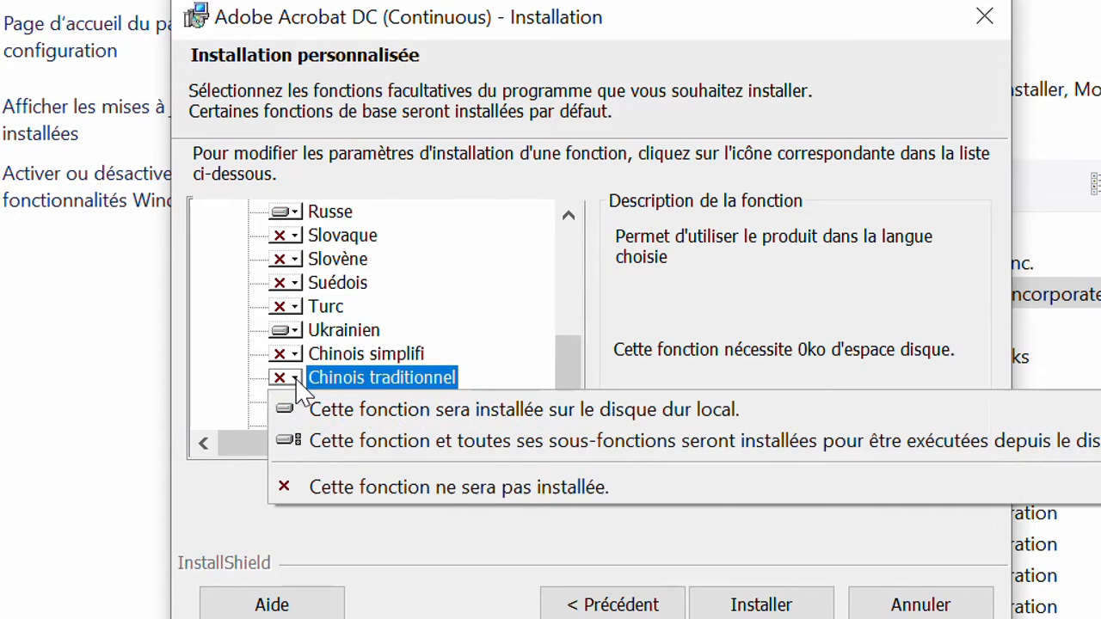
pyautogui.click(348, 413)
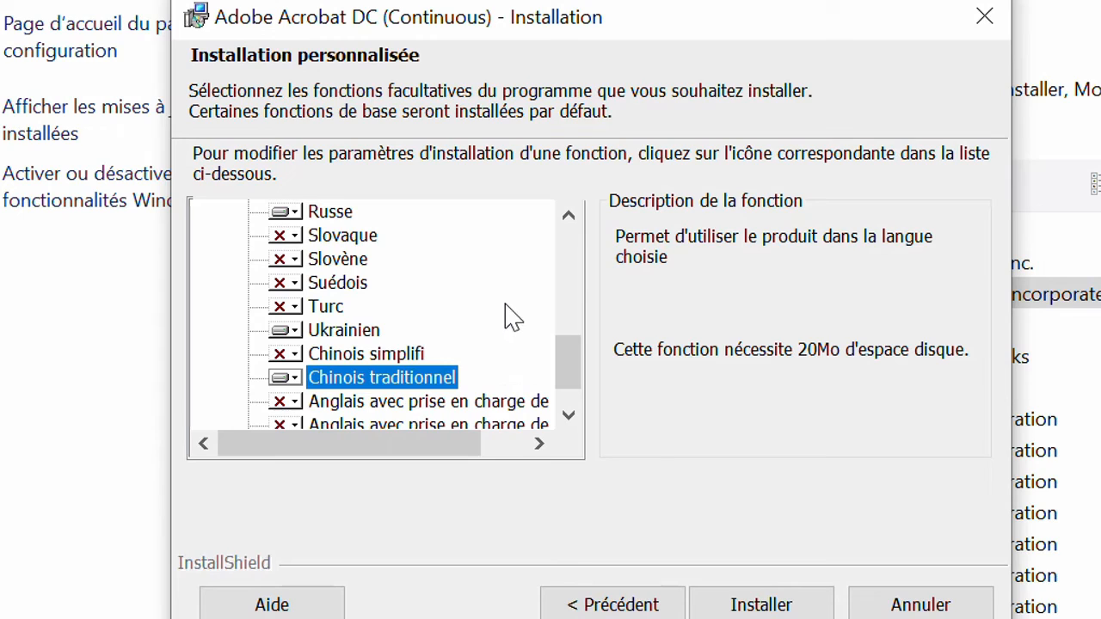
# Step: Install the selected Acrobat language features, finish the wizard and close the Programmes et fonctionnalités window
pyautogui.scroll(1, 511, 318)
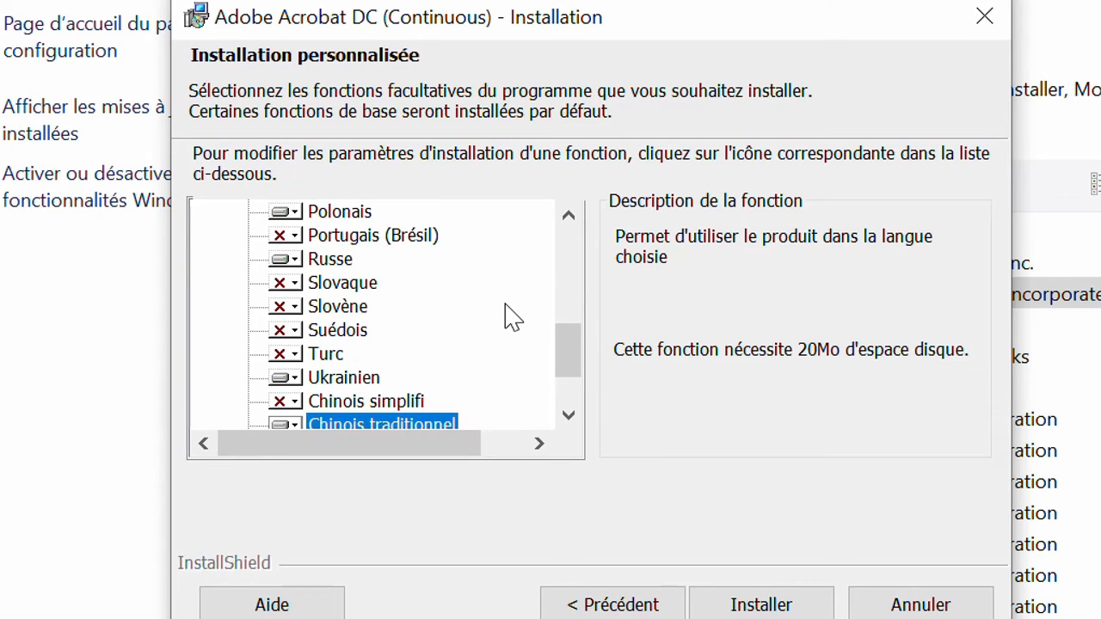
pyautogui.scroll(1, 511, 318)
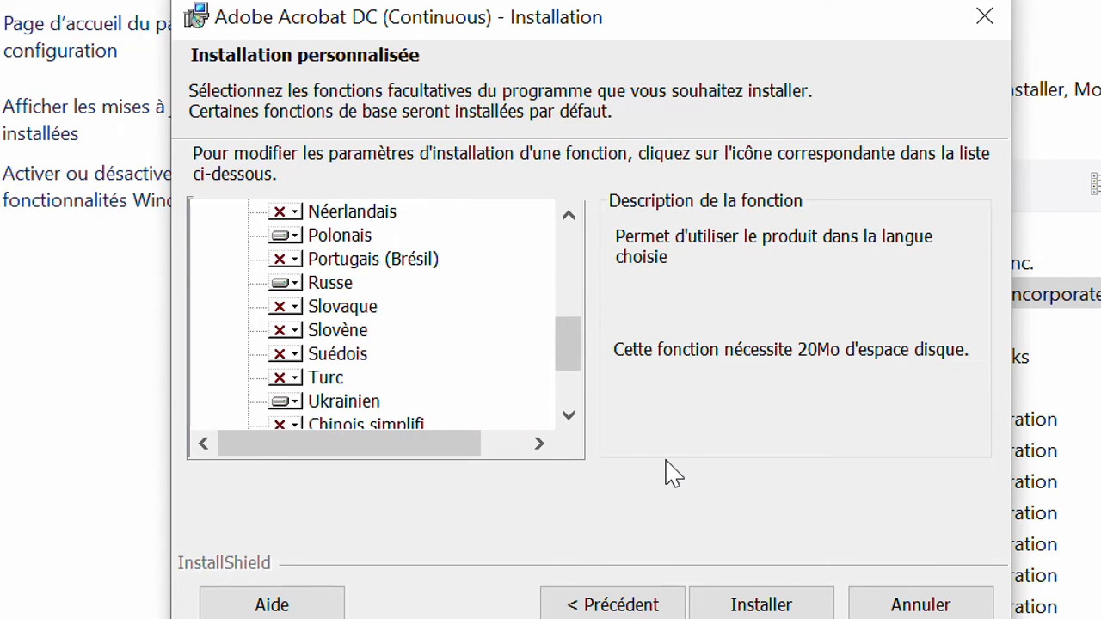
pyautogui.click(761, 604)
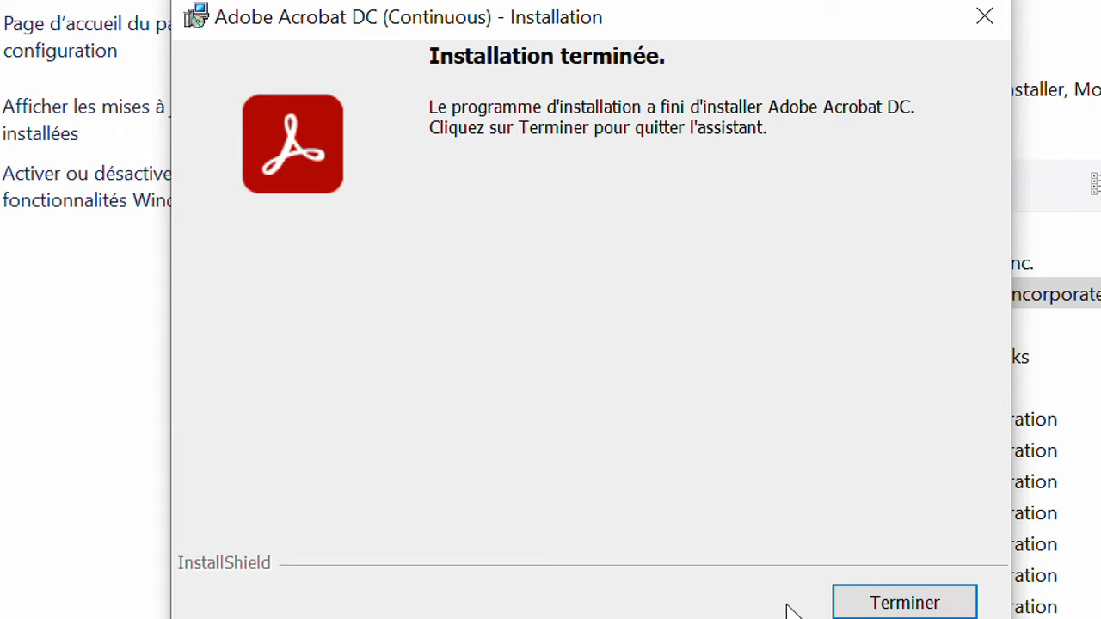
pyautogui.click(924, 608)
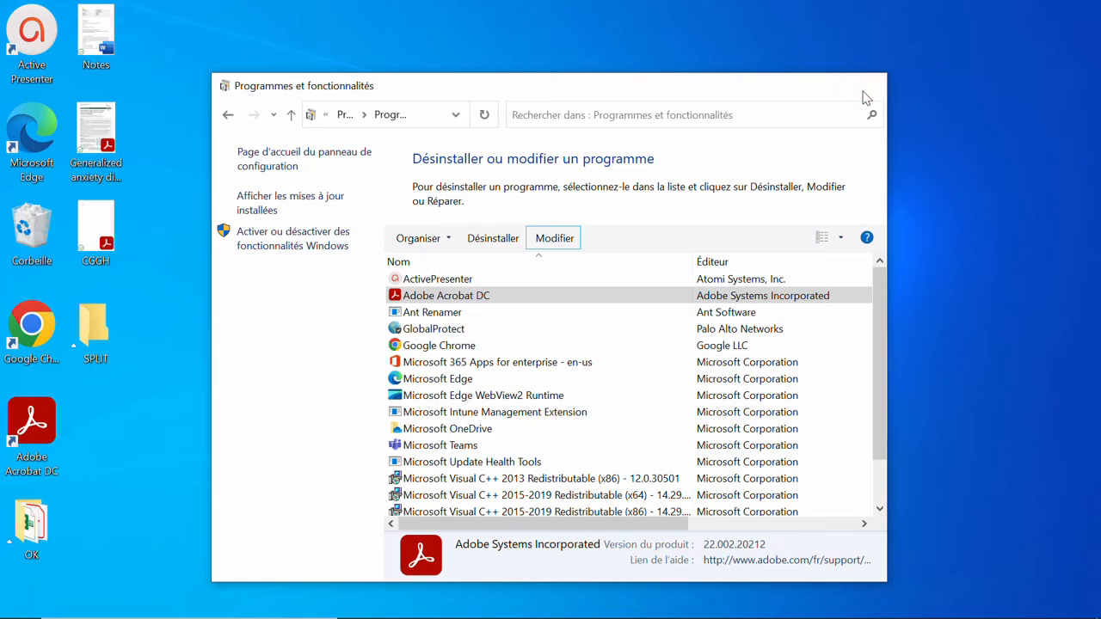
pyautogui.click(867, 86)
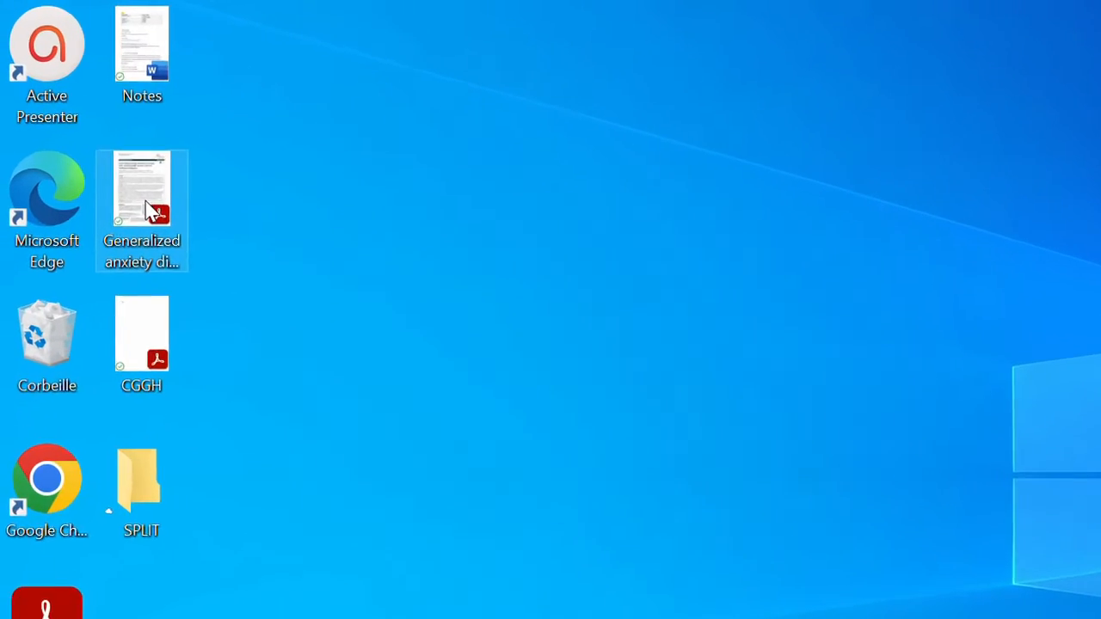
# Step: Open the Generalized anxiety disorder PDF from the desktop with Adobe Acrobat DC, choosing Korean as the launch language
pyautogui.rightClick(100, 140)
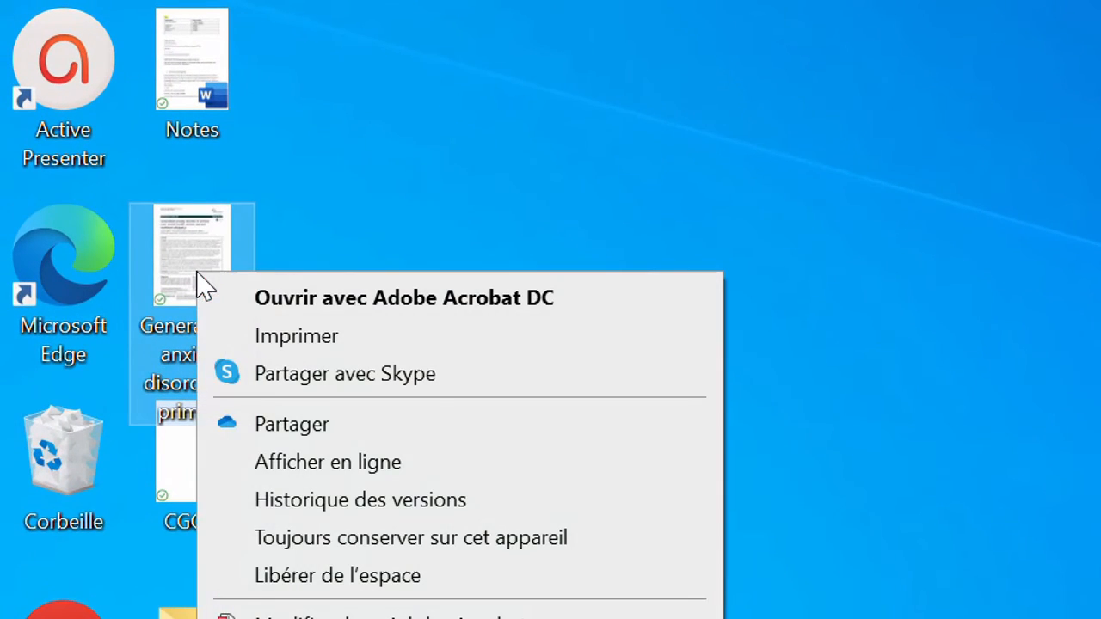
pyautogui.moveTo(337, 618)
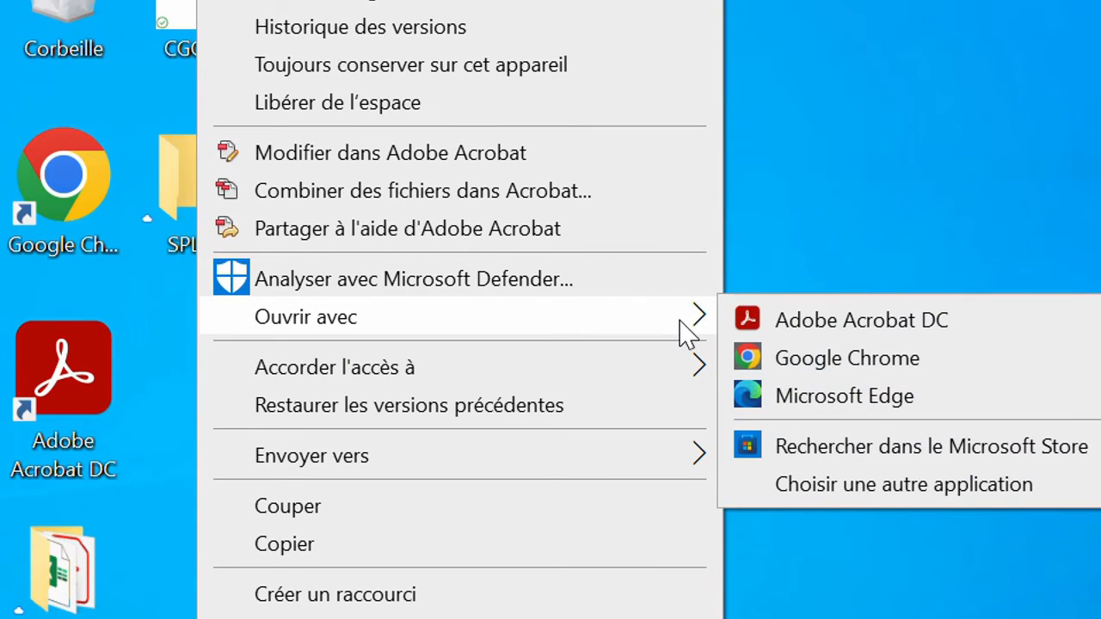
pyautogui.click(838, 332)
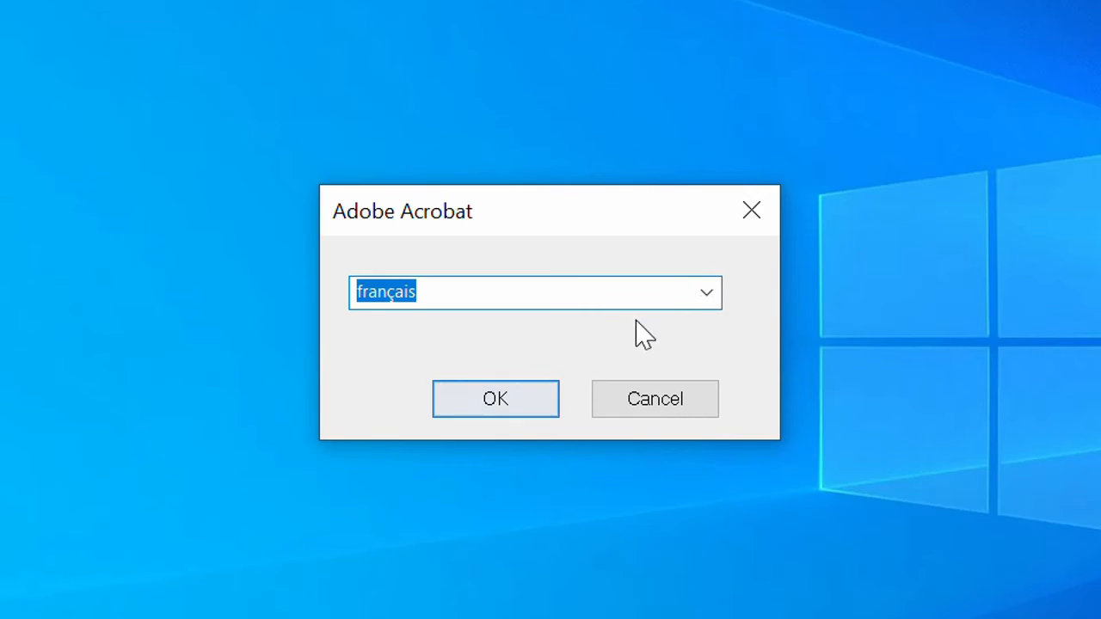
pyautogui.click(707, 293)
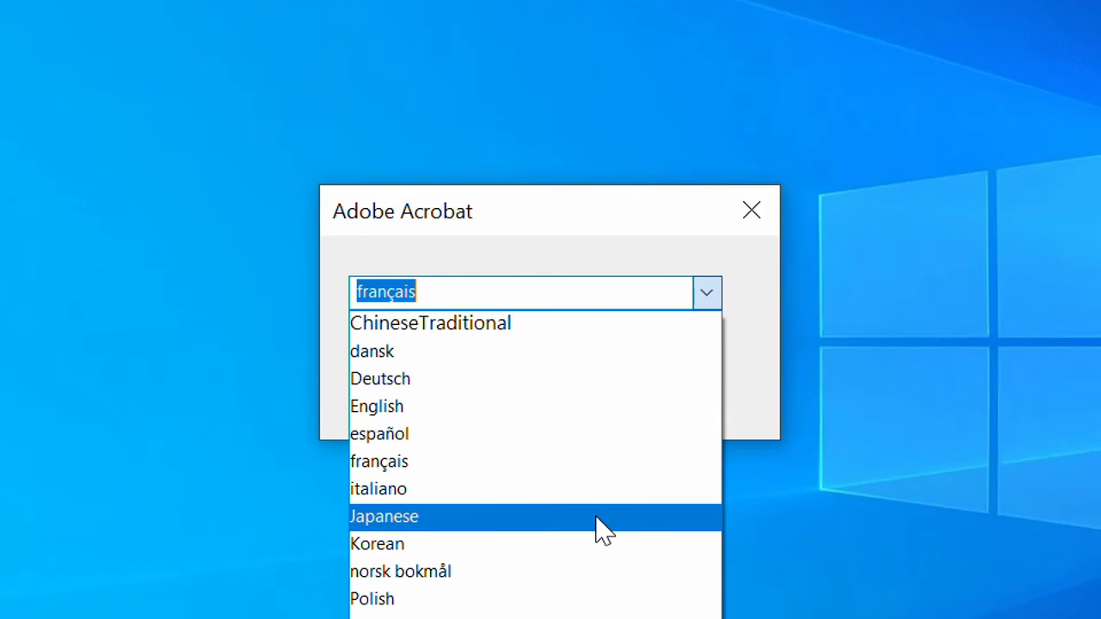
pyautogui.click(574, 563)
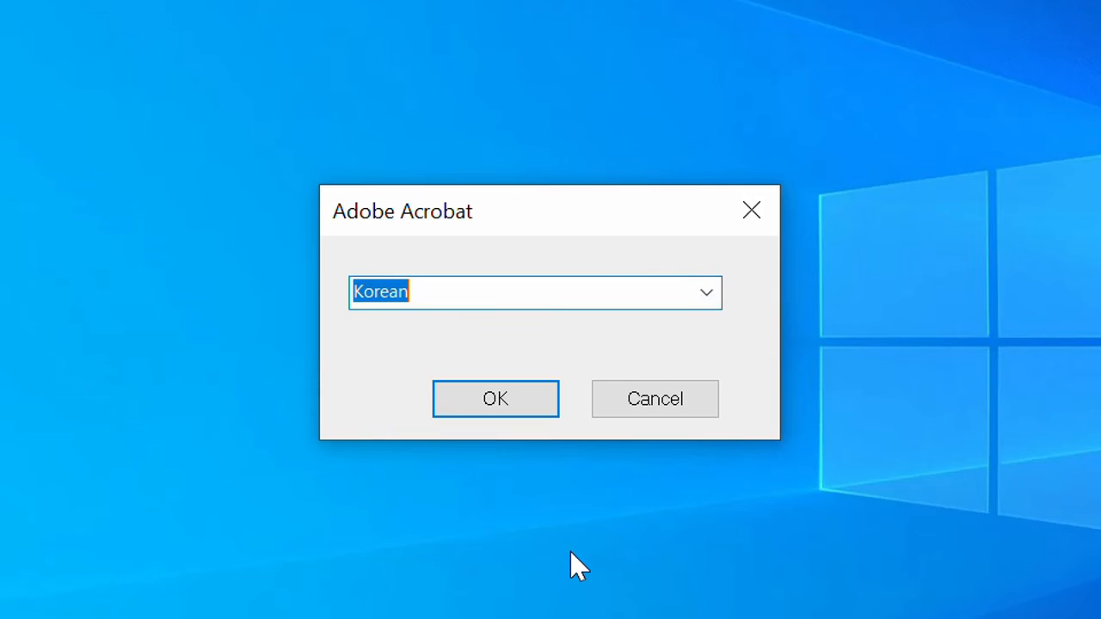
pyautogui.click(537, 404)
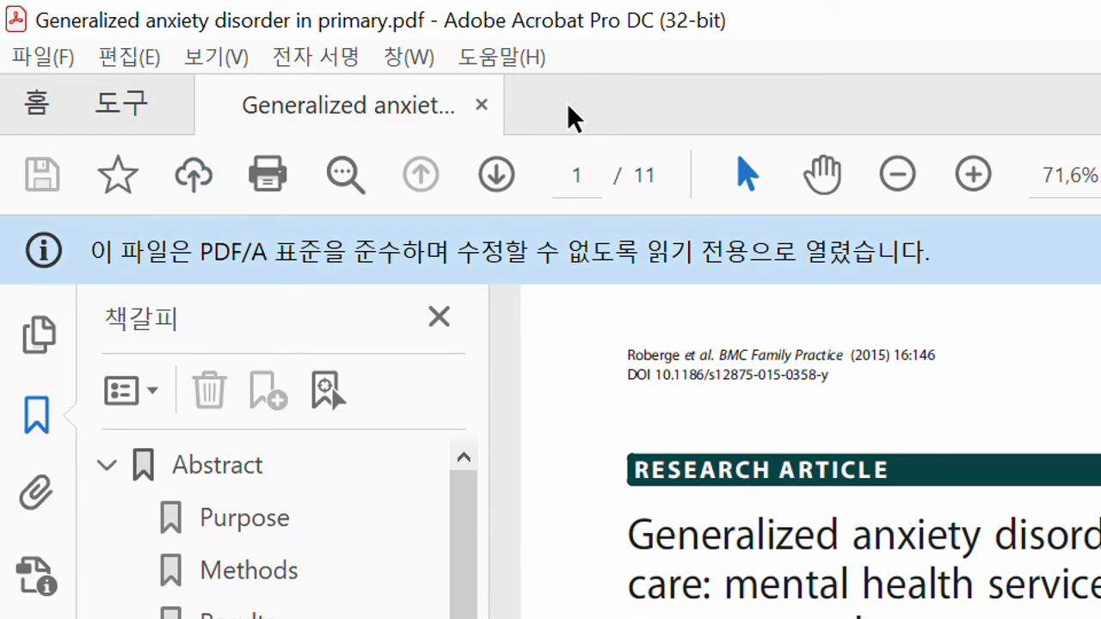
# Step: Set the application language preference to "응용 프로그램을 시작할 때 선택" (choose at application startup), then close Acrobat
pyautogui.click(129, 57)
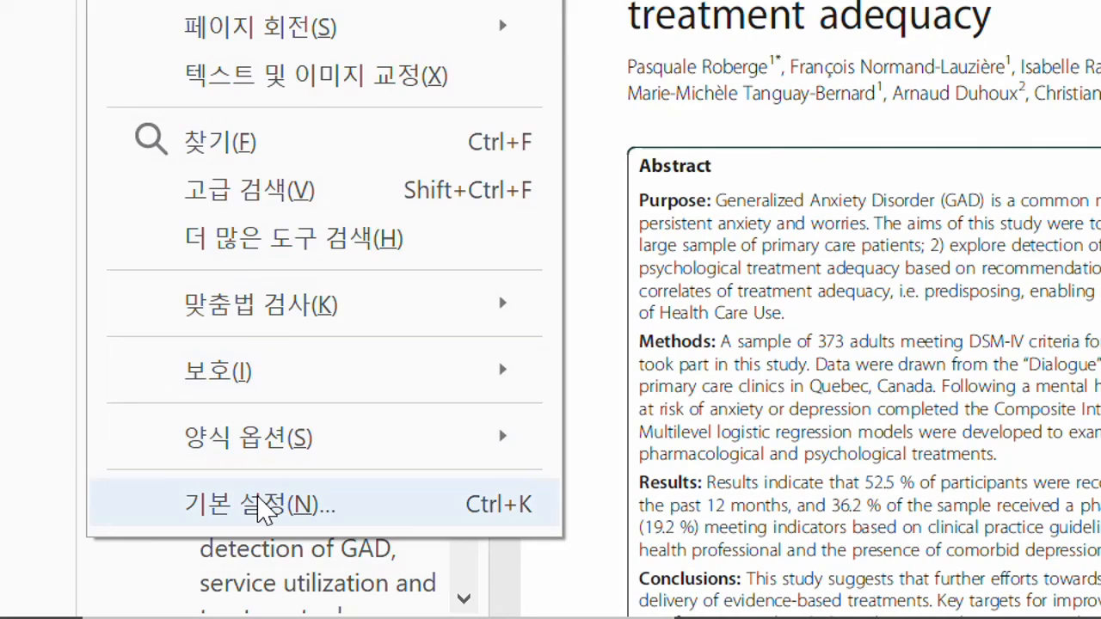
pyautogui.click(262, 508)
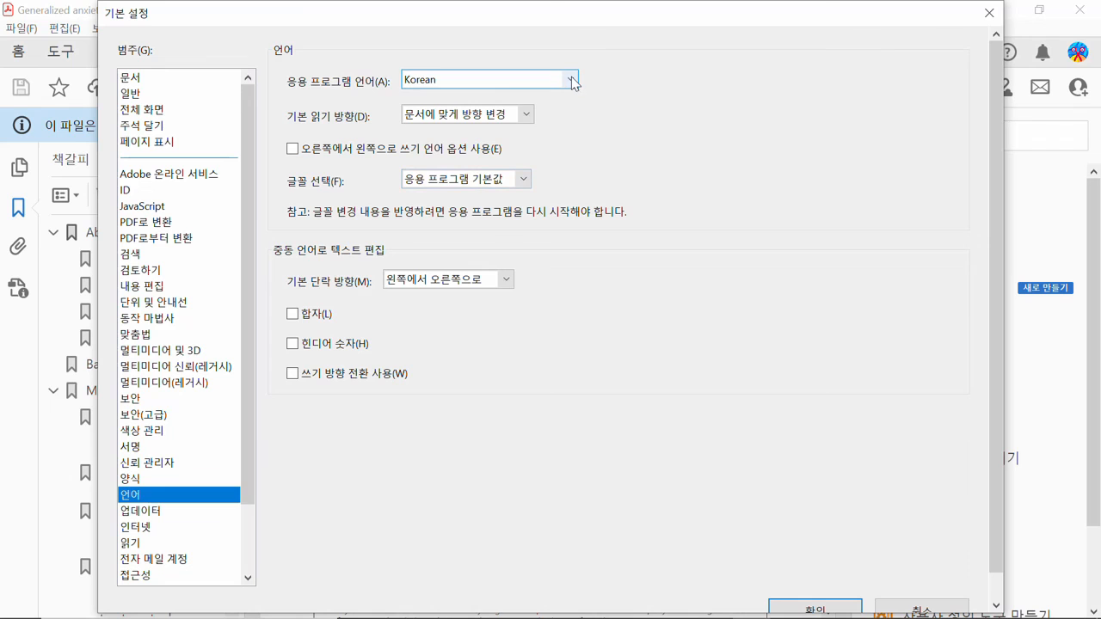
pyautogui.click(572, 80)
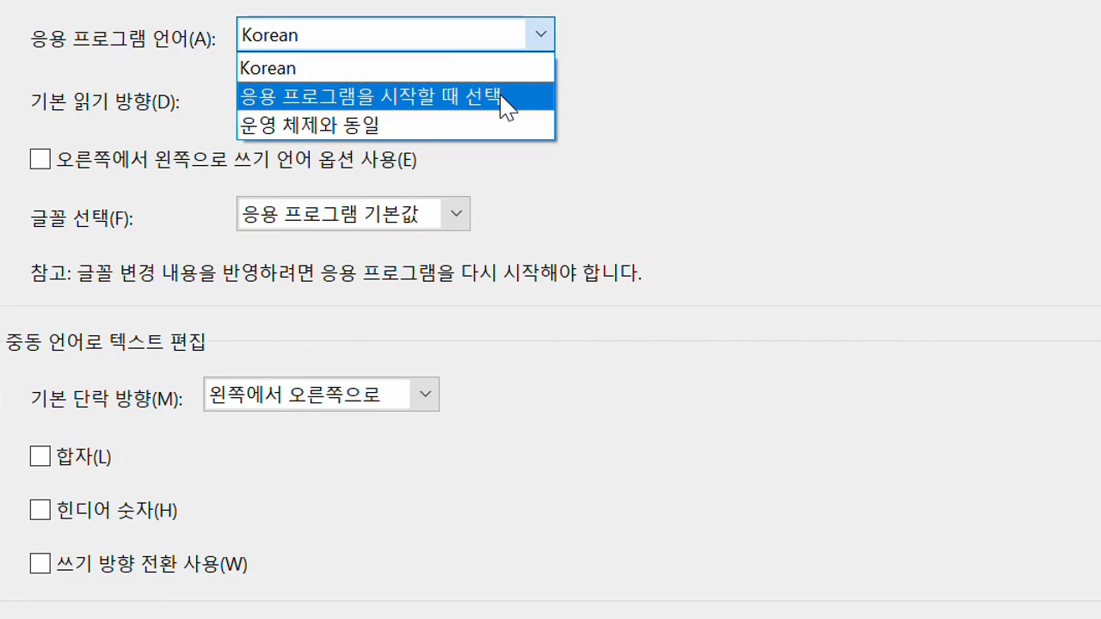
pyautogui.click(501, 96)
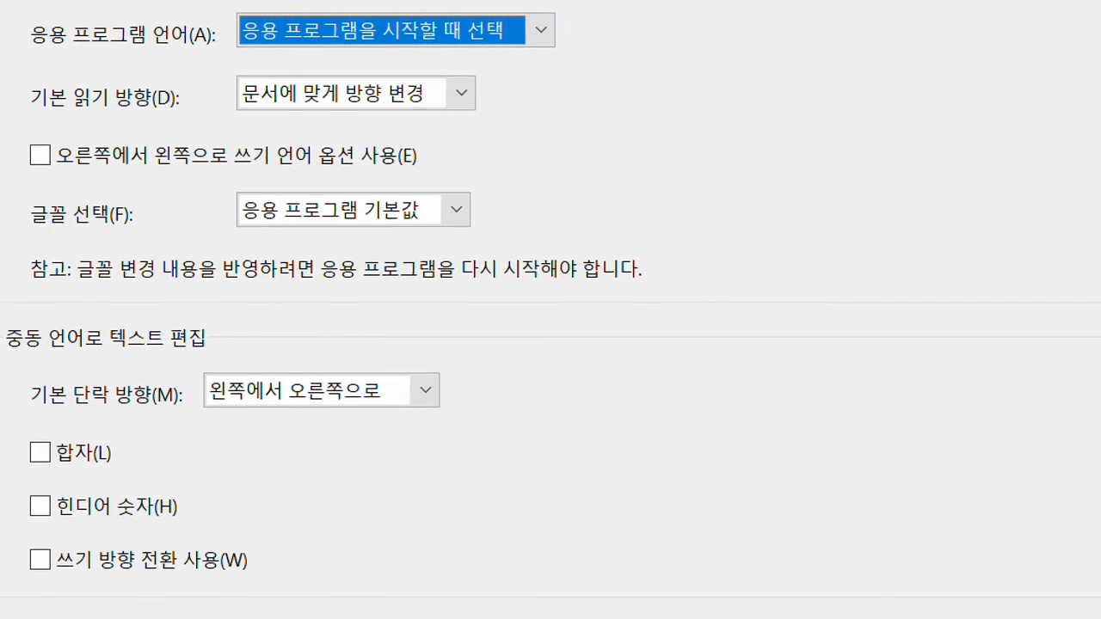
pyautogui.click(996, 604)
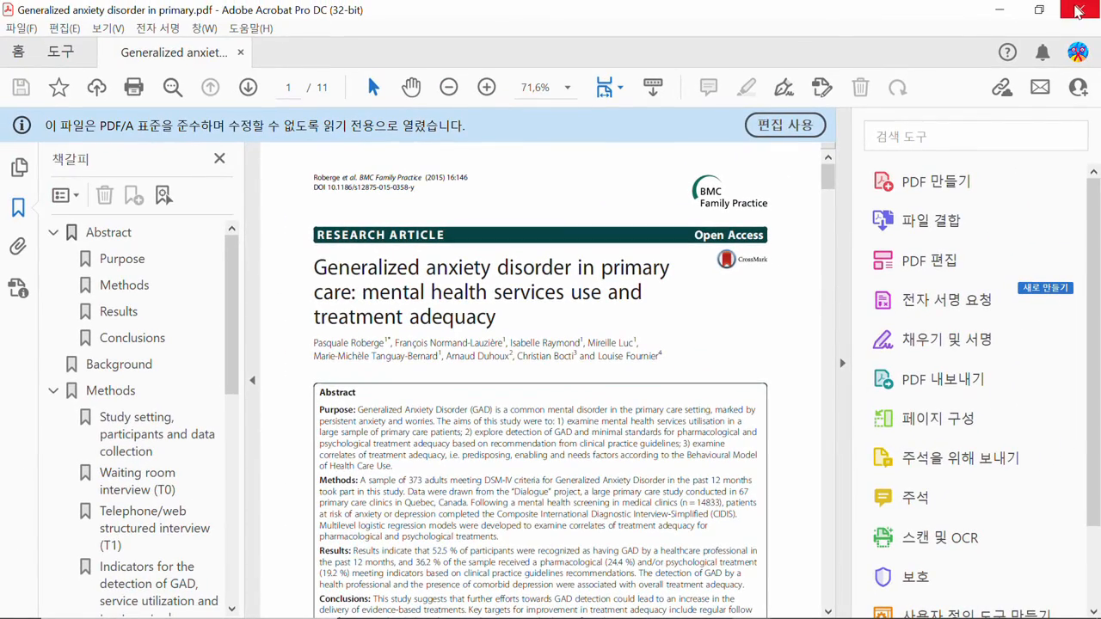
pyautogui.click(1077, 10)
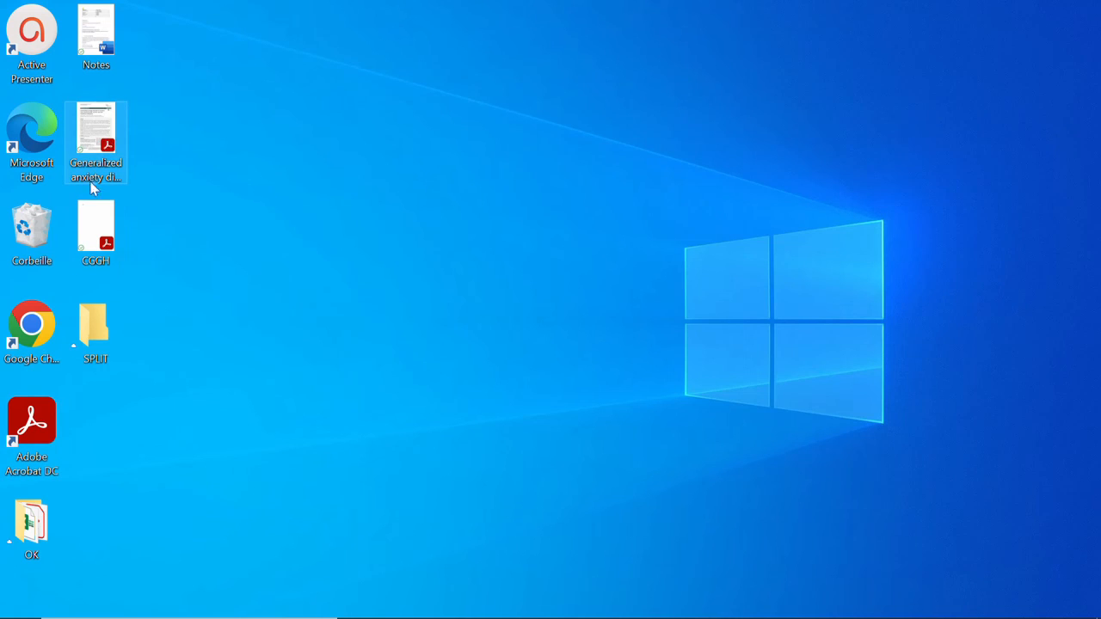
# Step: Relaunch Adobe Acrobat DC from the desktop and choose English as the launch language
pyautogui.doubleClick(41, 417)
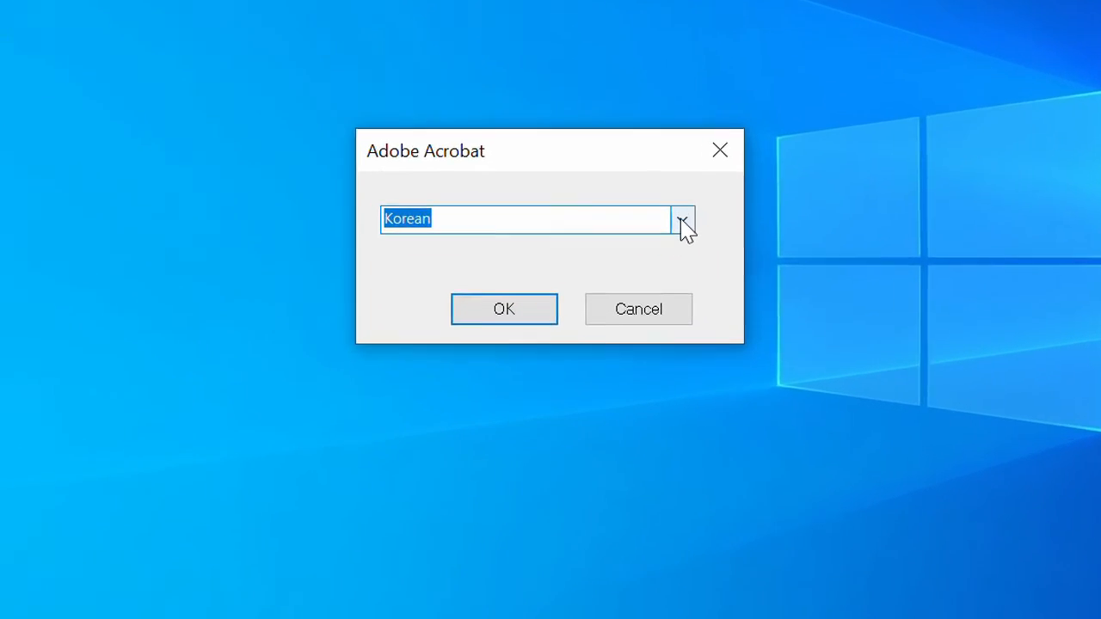
pyautogui.click(707, 185)
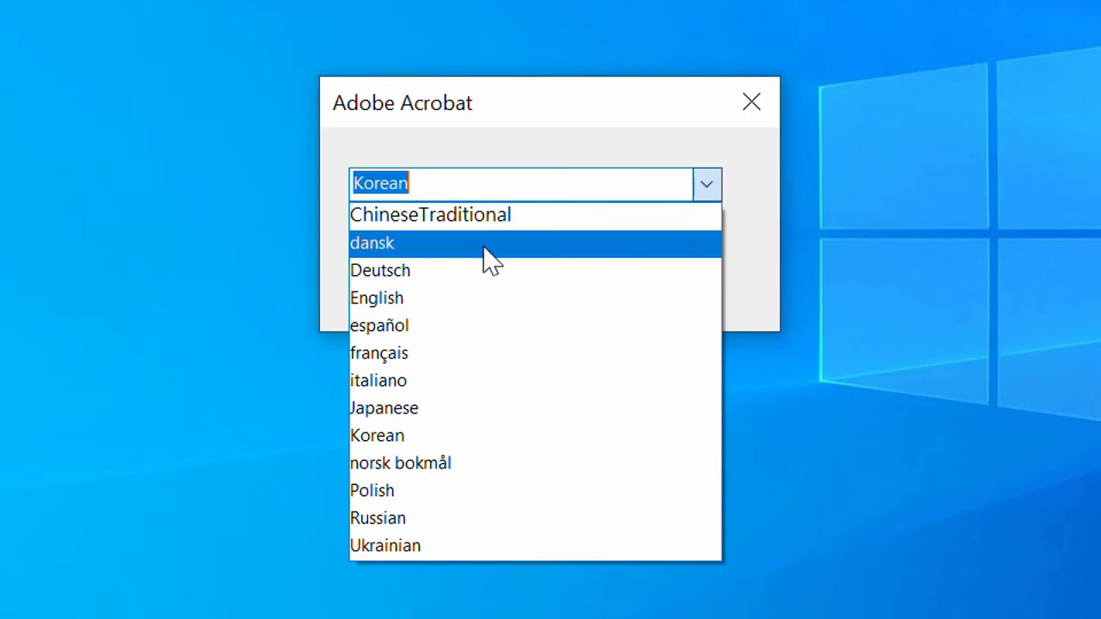
pyautogui.click(438, 298)
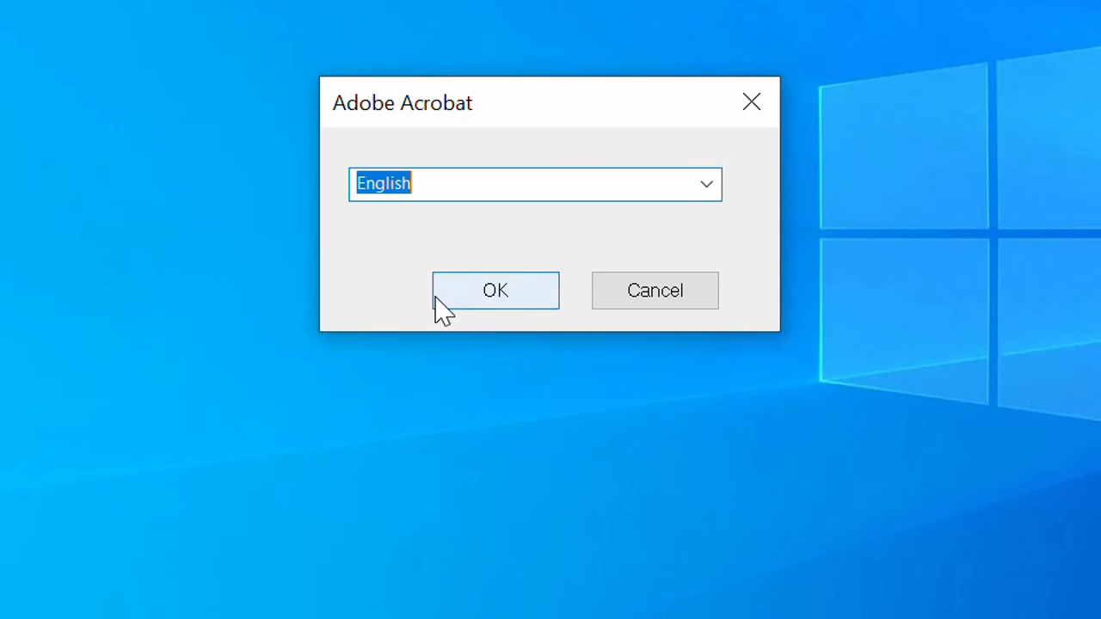
pyautogui.click(516, 301)
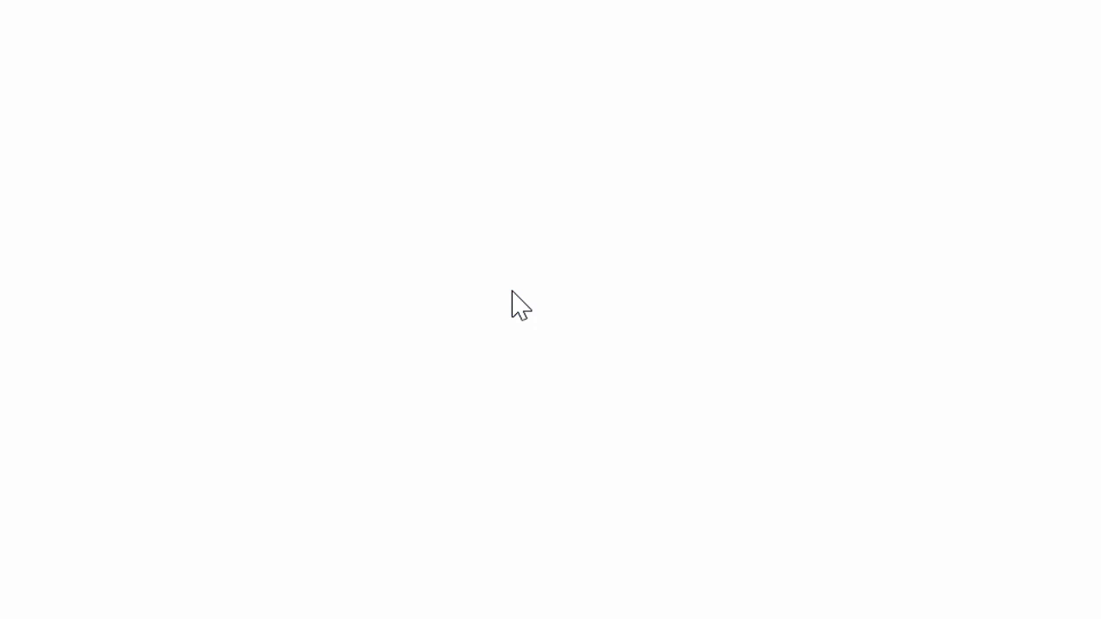